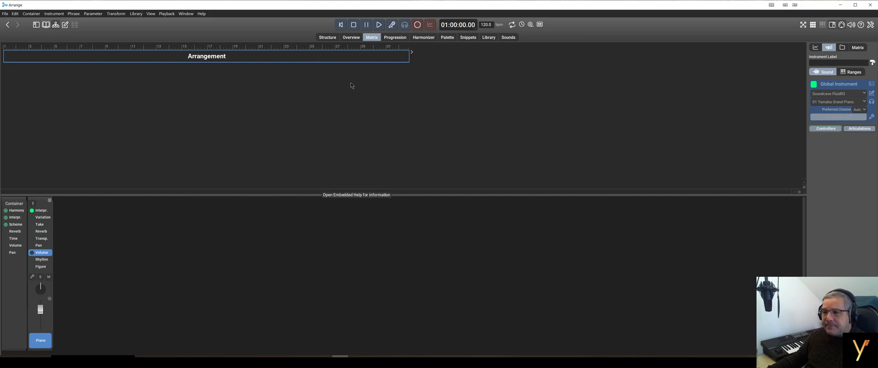
Switch to the Structure view with a taller container area and add a new container inside Arrangement
{"action": "left_click", "coordinate": [330, 39]}
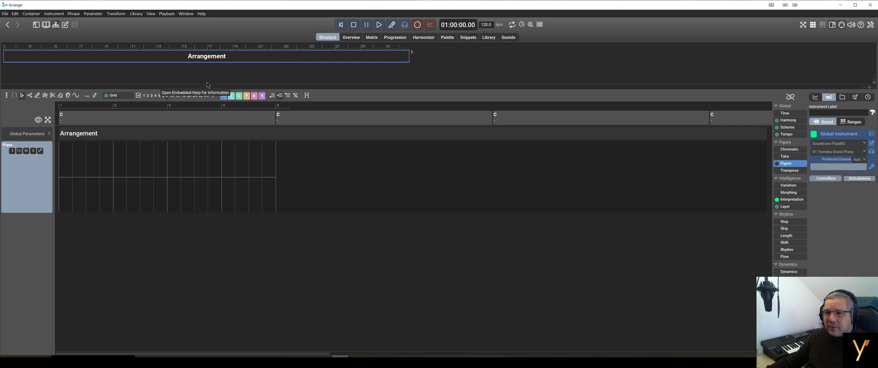
{"action": "left_click_drag", "start_coordinate": [203, 92], "coordinate": [204, 106]}
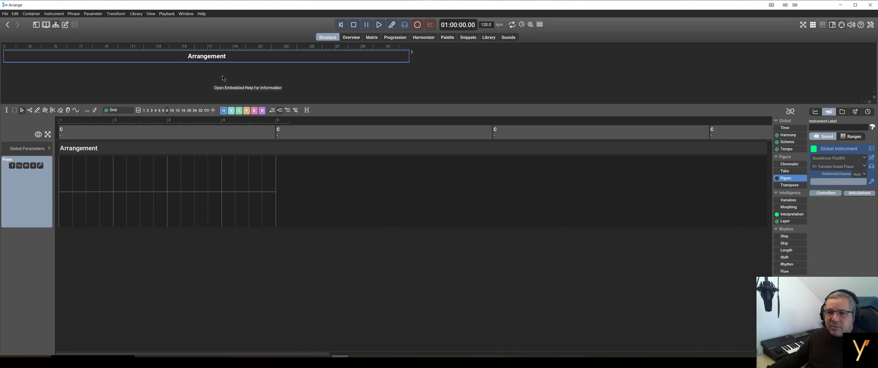
{"action": "right_click", "coordinate": [84, 79]}
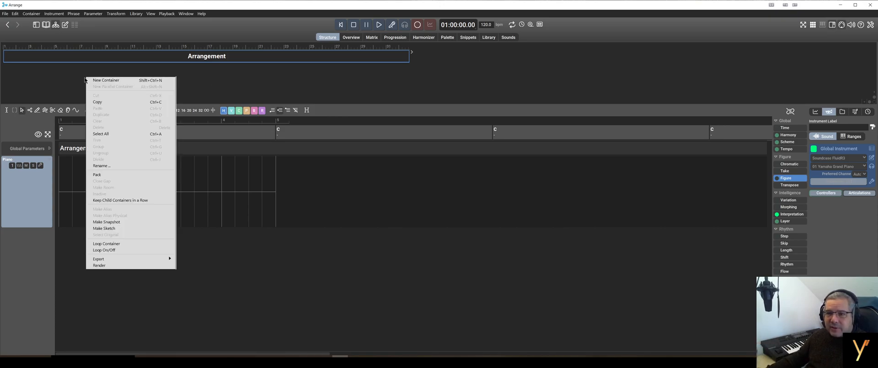
{"action": "right_click", "coordinate": [78, 74]}
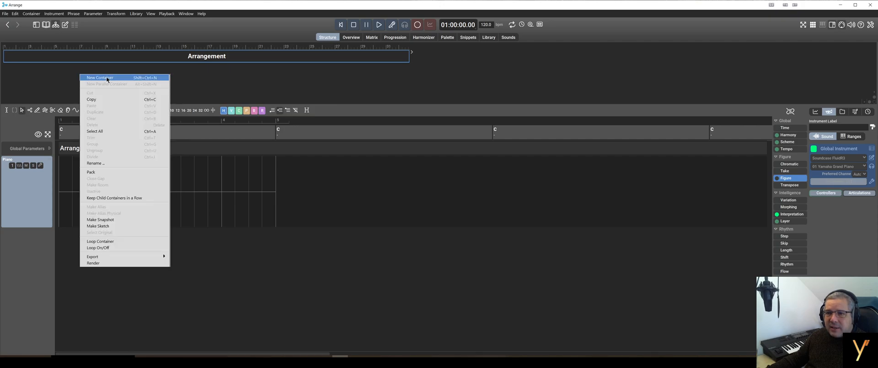
{"action": "left_click", "coordinate": [147, 57]}
{"action": "right_click", "coordinate": [148, 56]}
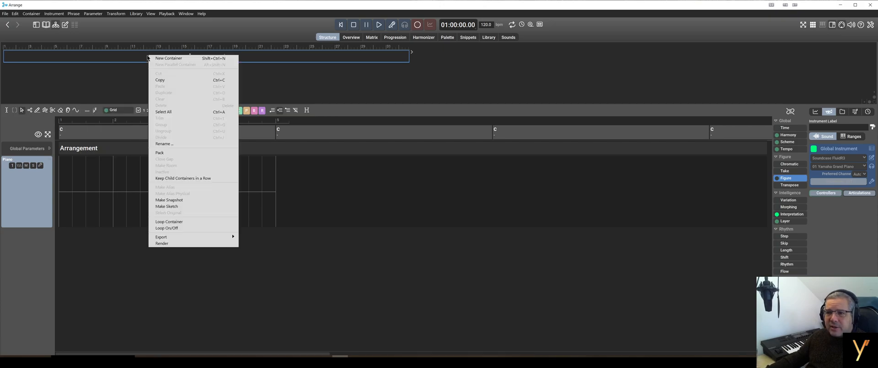
{"action": "left_click", "coordinate": [174, 59]}
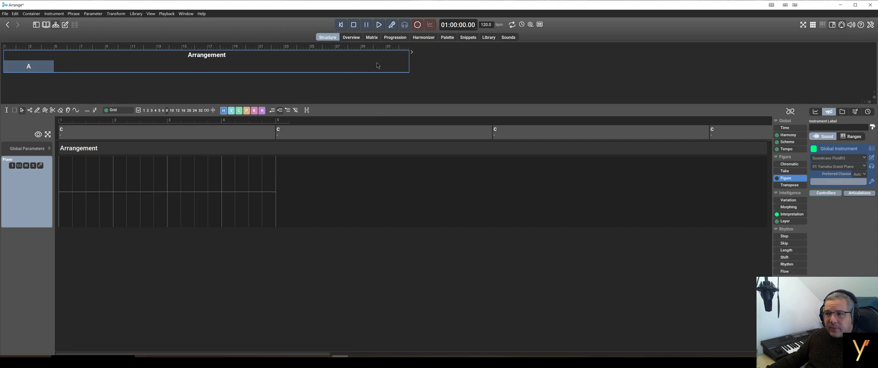
Add a new instrument below Piano using the Soundcase FluidR3 Strings sound Pizzicato Section
{"action": "left_click", "coordinate": [372, 39]}
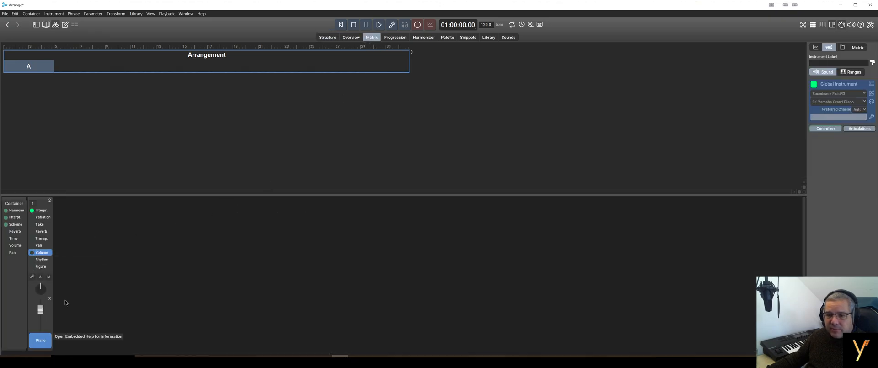
{"action": "left_click", "coordinate": [328, 39]}
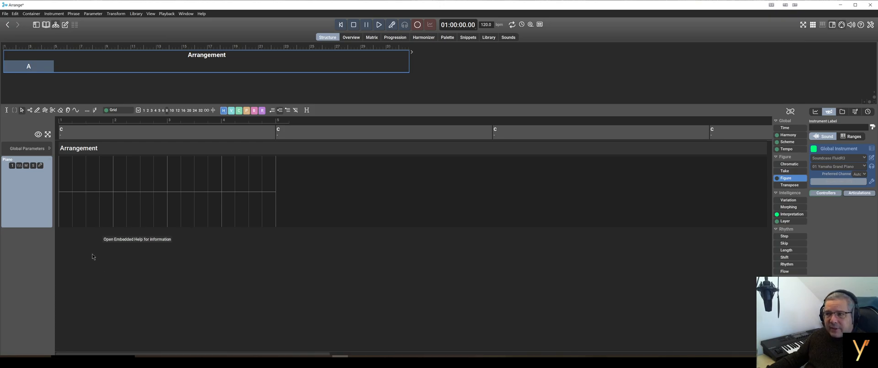
{"action": "right_click", "coordinate": [94, 157]}
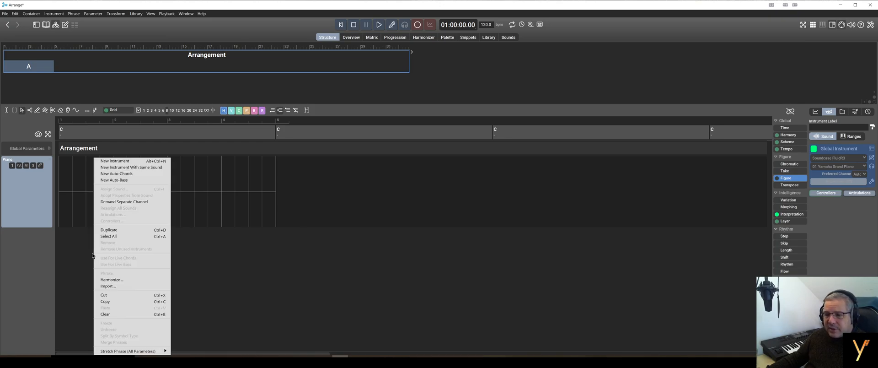
{"action": "left_click", "coordinate": [130, 161]}
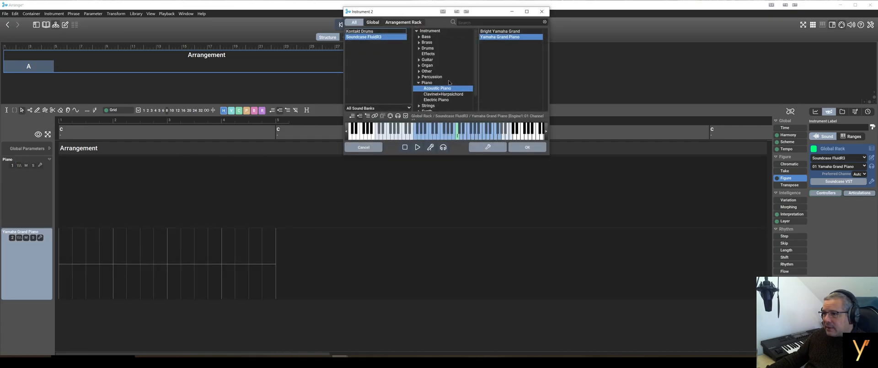
{"action": "scroll", "coordinate": [449, 82], "scroll_direction": "down", "scroll_amount": 1}
{"action": "left_click", "coordinate": [431, 90]}
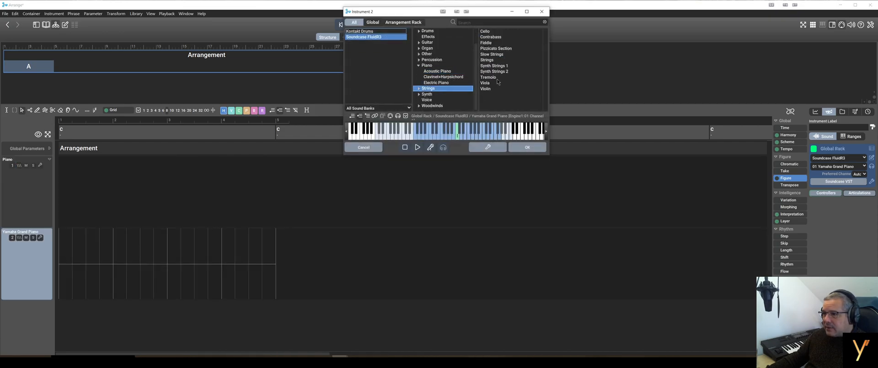
{"action": "left_click", "coordinate": [501, 48]}
{"action": "left_click", "coordinate": [528, 146]}
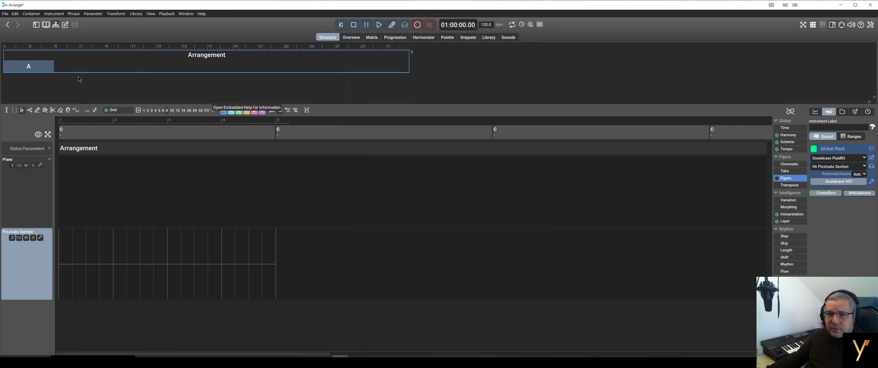
Add a second container to Arrangement directly after container A and select it with the Piano instrument active
{"action": "mouse_move", "coordinate": [81, 191]}
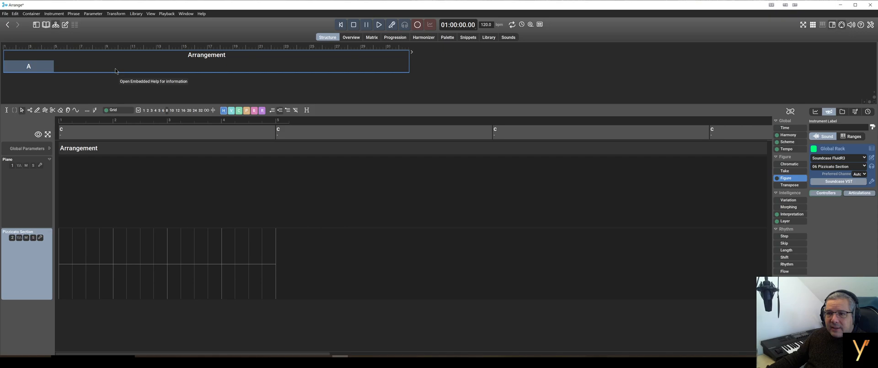
{"action": "left_click", "coordinate": [60, 178]}
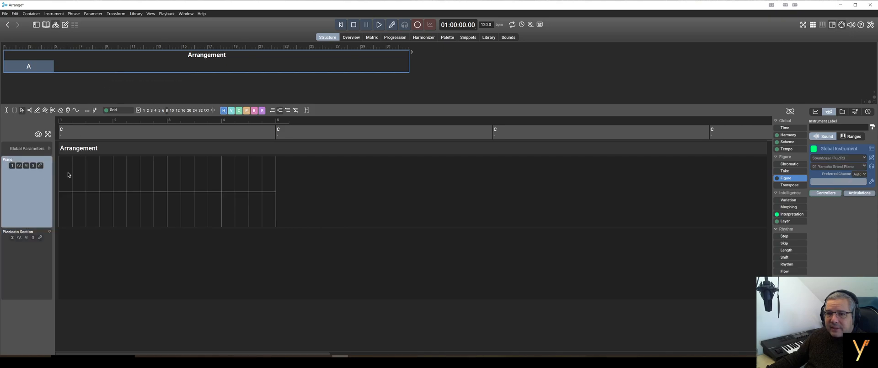
{"action": "right_click", "coordinate": [146, 55]}
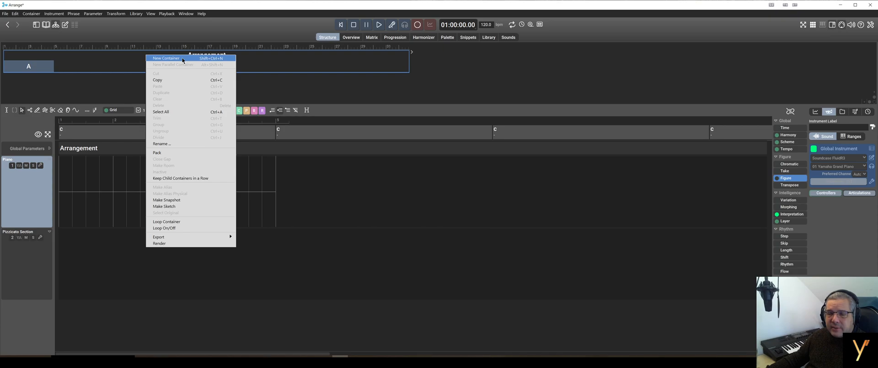
{"action": "left_click", "coordinate": [182, 60]}
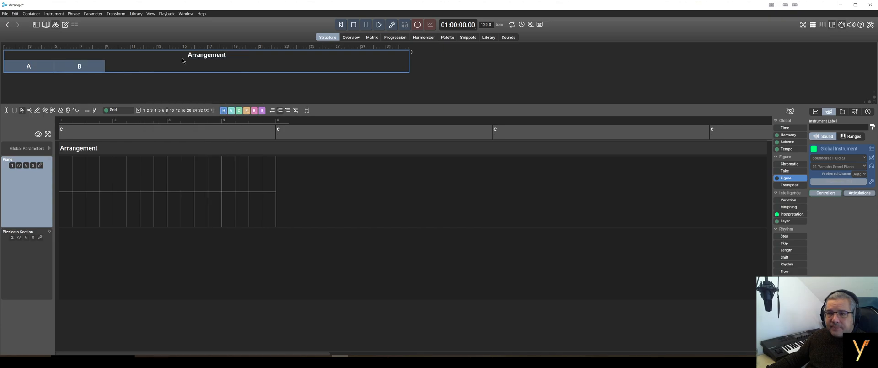
{"action": "left_click", "coordinate": [93, 68]}
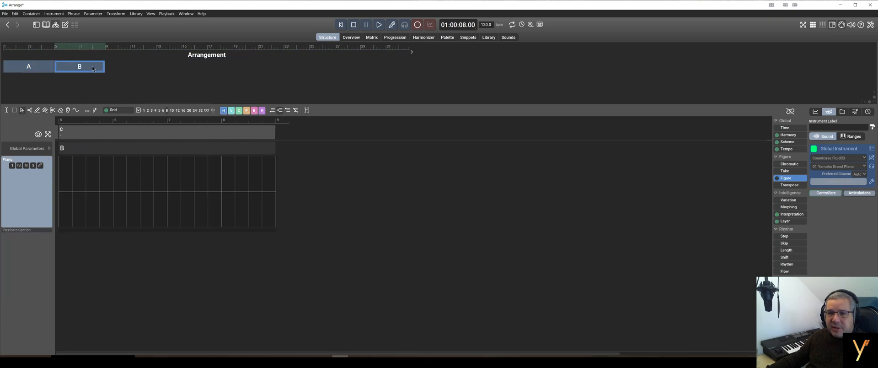
Draw a level Figure line across the four bars of container A for Piano and play it back
{"action": "left_click", "coordinate": [37, 71]}
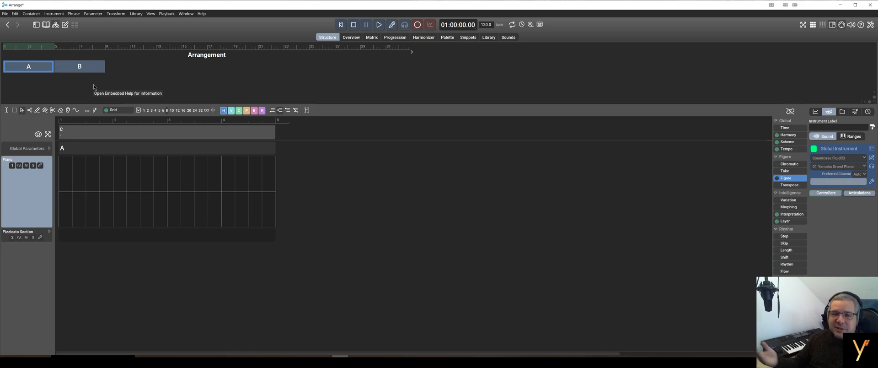
{"action": "mouse_move", "coordinate": [99, 151]}
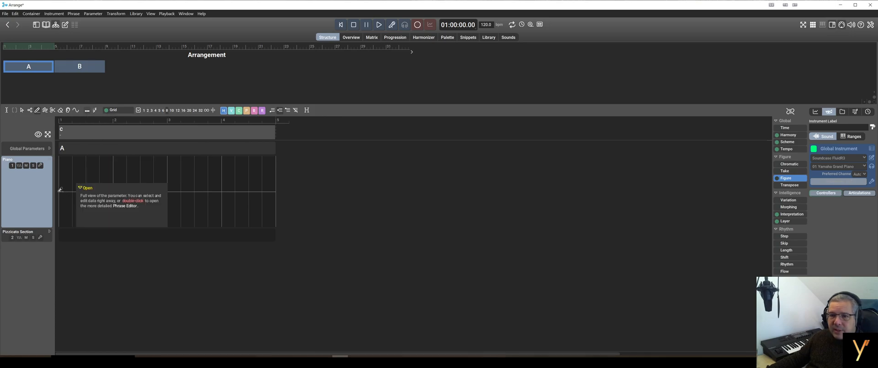
{"action": "left_click_drag", "start_coordinate": [60, 189], "coordinate": [270, 190]}
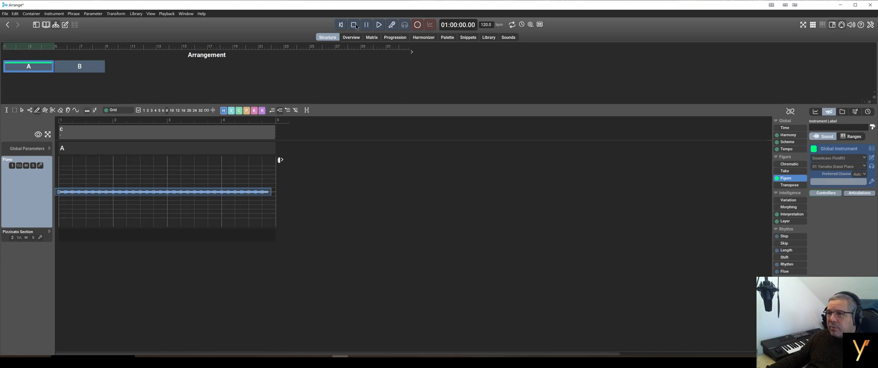
{"action": "left_click", "coordinate": [379, 25]}
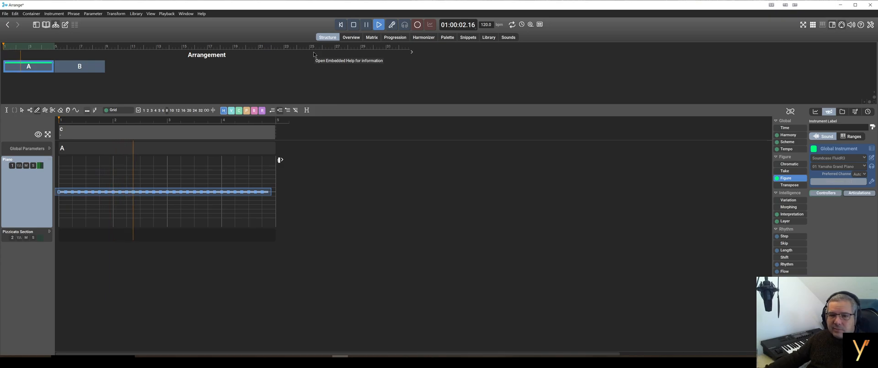
{"action": "left_click", "coordinate": [354, 25]}
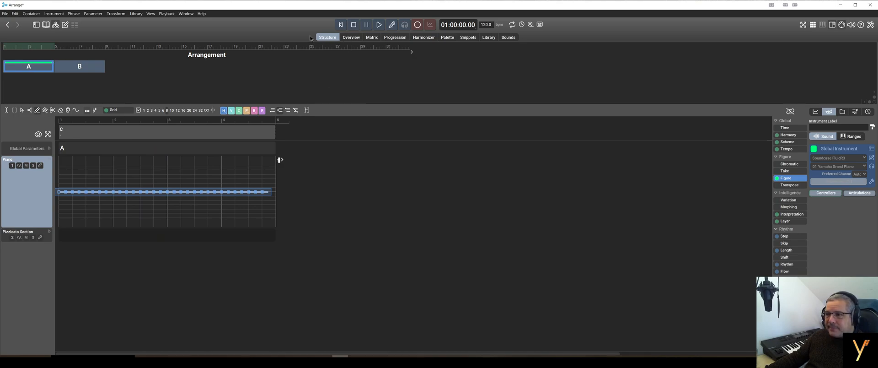
Delete container B from the Arrangement
{"action": "left_click", "coordinate": [99, 68]}
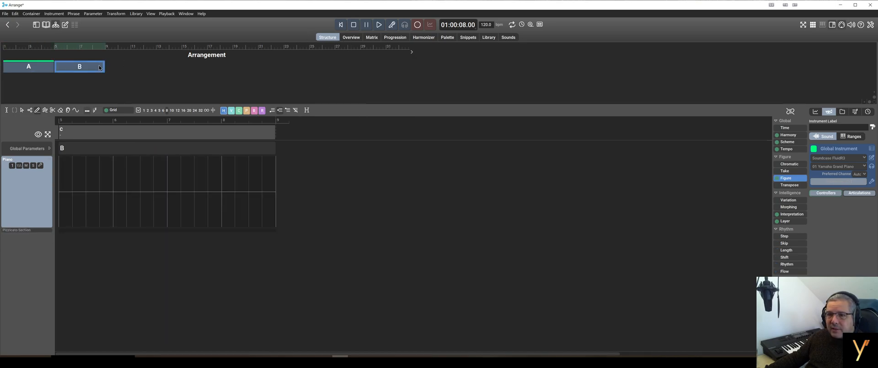
{"action": "right_click", "coordinate": [100, 67]}
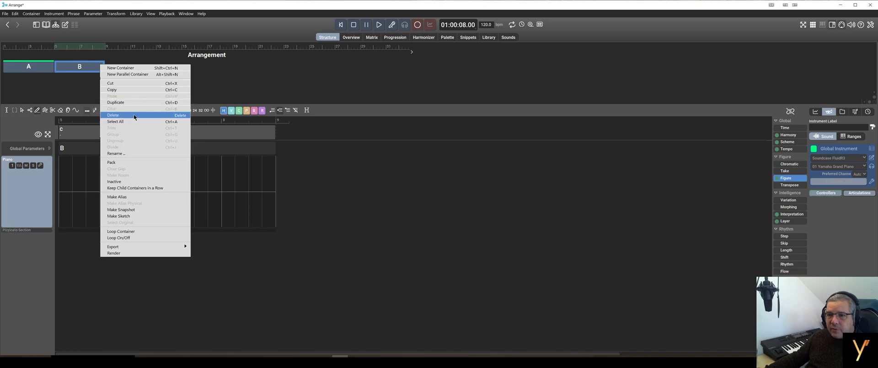
{"action": "left_click", "coordinate": [149, 115]}
Lengthen container A to bar 9, try a further extension to about bar 24, and undo that last extension
{"action": "left_click", "coordinate": [38, 67]}
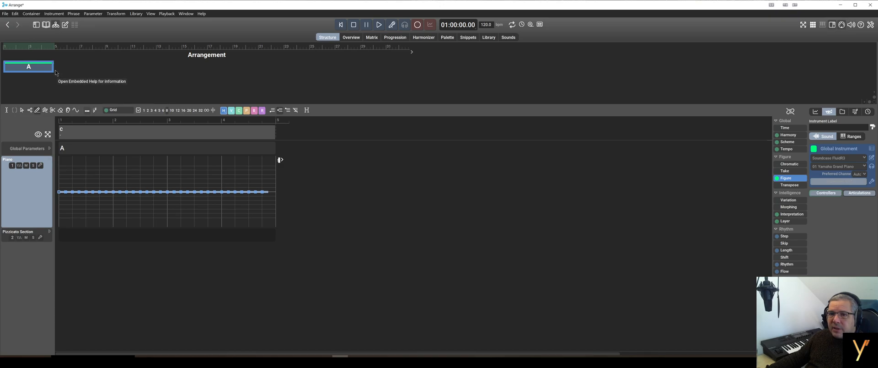
{"action": "left_click_drag", "start_coordinate": [55, 67], "coordinate": [105, 66]}
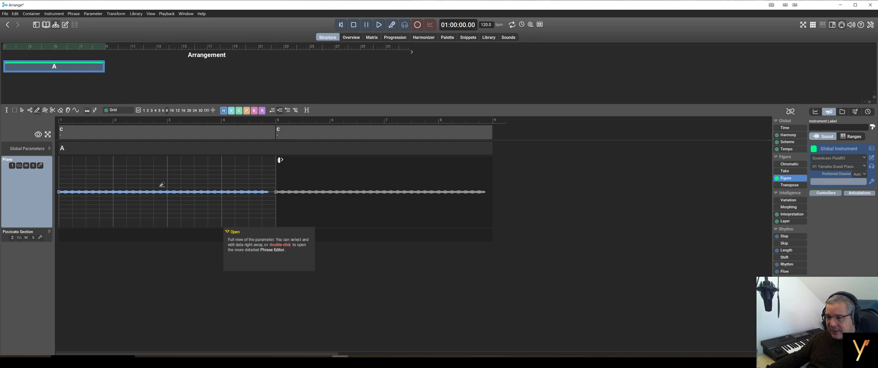
{"action": "left_click_drag", "start_coordinate": [107, 66], "coordinate": [296, 66]}
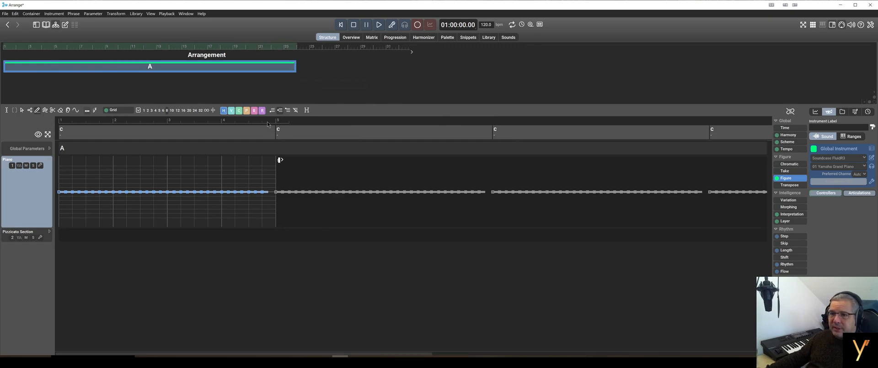
{"action": "key", "text": "ctrl+z"}
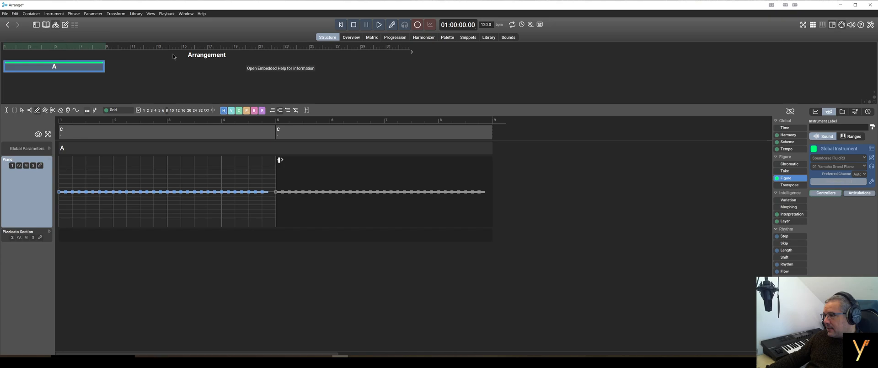
{"action": "scroll", "coordinate": [791, 185], "scroll_direction": "down", "scroll_amount": 3}
{"action": "scroll", "coordinate": [792, 186], "scroll_direction": "up", "scroll_amount": 3}
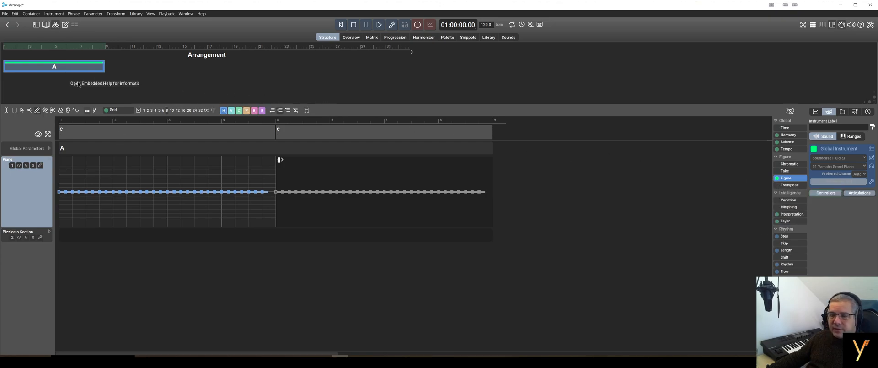
Add a new container to Arrangement right after container A and select it
{"action": "left_click", "coordinate": [112, 58]}
{"action": "right_click", "coordinate": [113, 57]}
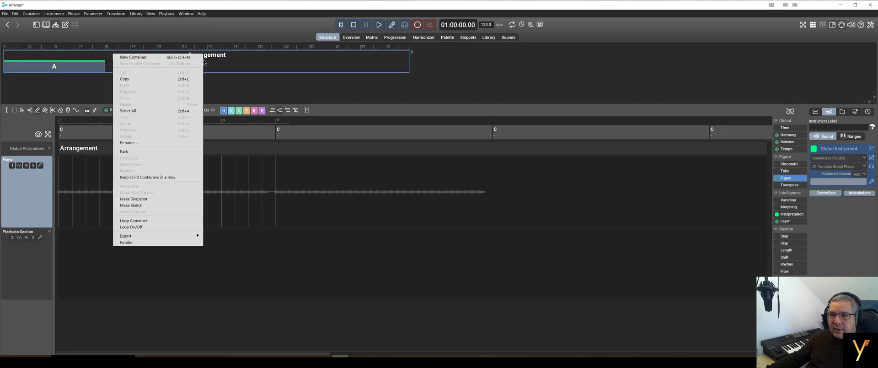
{"action": "left_click", "coordinate": [170, 58]}
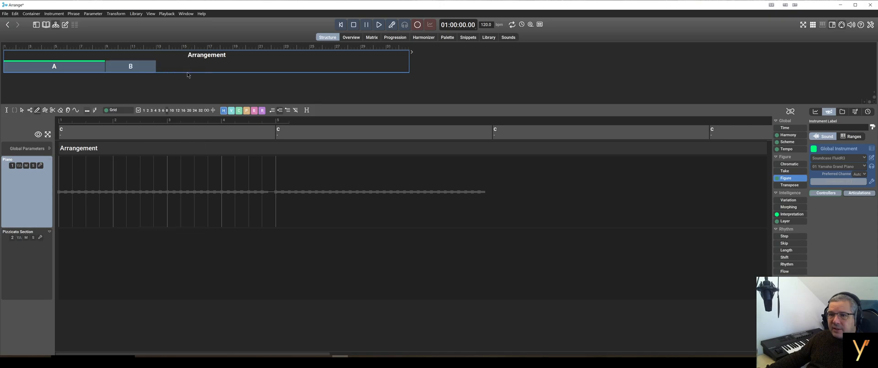
{"action": "left_click", "coordinate": [140, 69]}
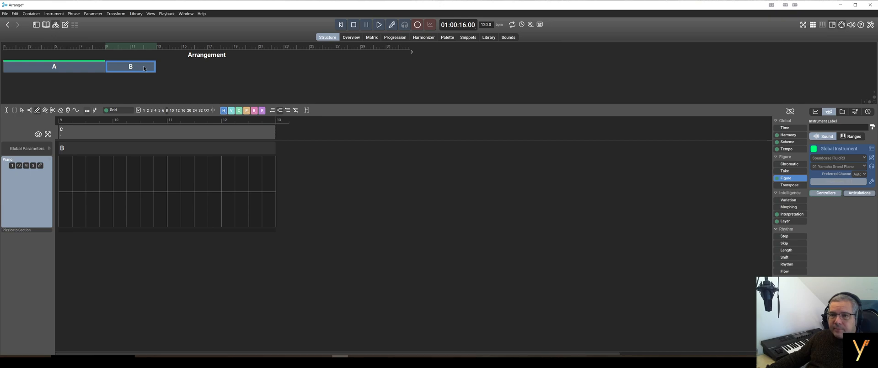
Shorten container A to four bars and place container B parallel beneath it, starting at bar 1
{"action": "left_click", "coordinate": [101, 70]}
{"action": "left_click_drag", "start_coordinate": [105, 67], "coordinate": [46, 83]}
{"action": "left_click", "coordinate": [126, 71]}
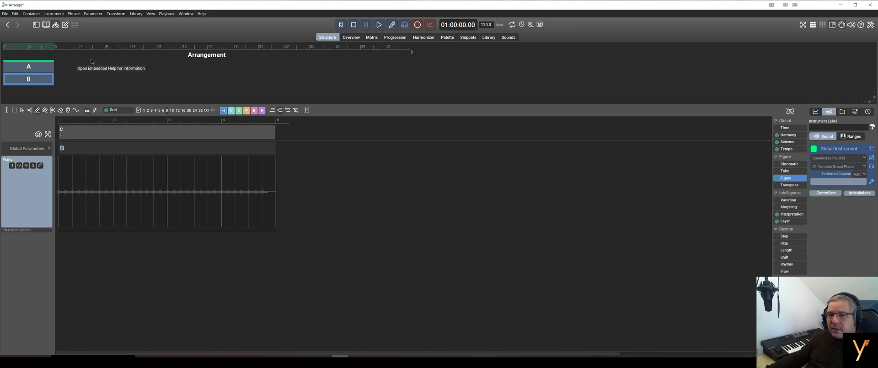
{"action": "right_click", "coordinate": [36, 79]}
{"action": "left_click", "coordinate": [75, 169]}
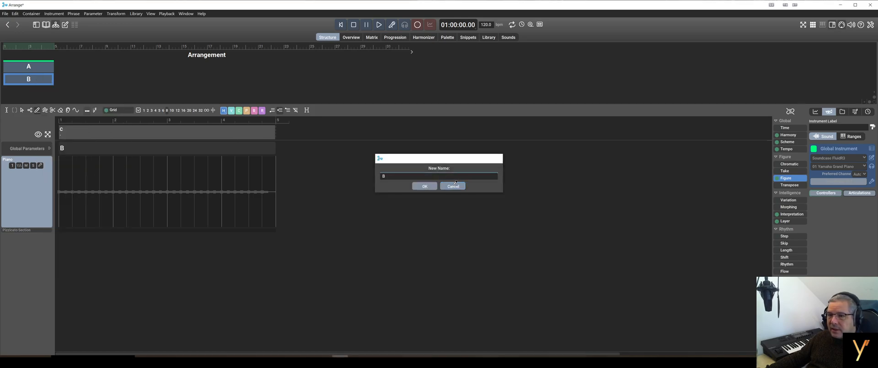
{"action": "left_click", "coordinate": [424, 186]}
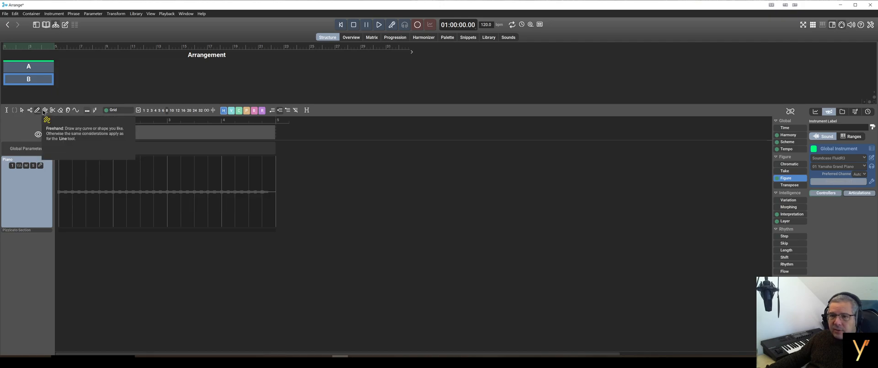
Try a freehand rising Piano figure across bars 1 and 2 of container B, play it and undo it
{"action": "left_click_drag", "start_coordinate": [86, 175], "coordinate": [160, 161]}
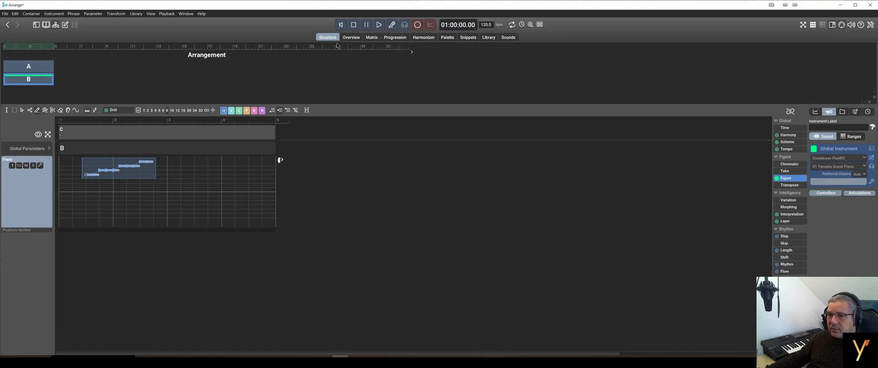
{"action": "left_click", "coordinate": [378, 24]}
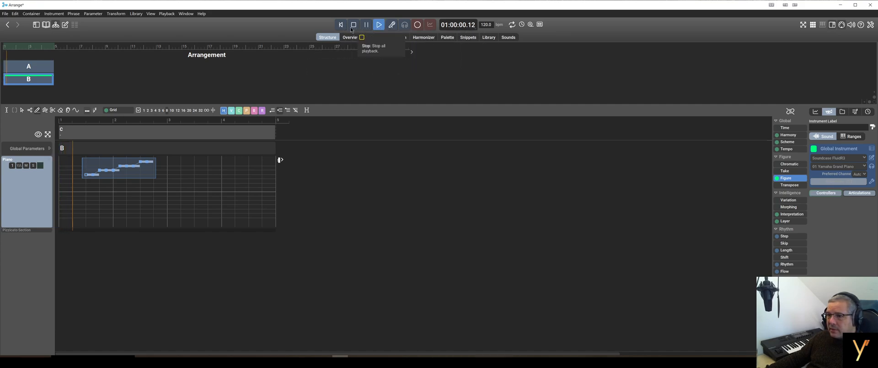
{"action": "left_click", "coordinate": [353, 26]}
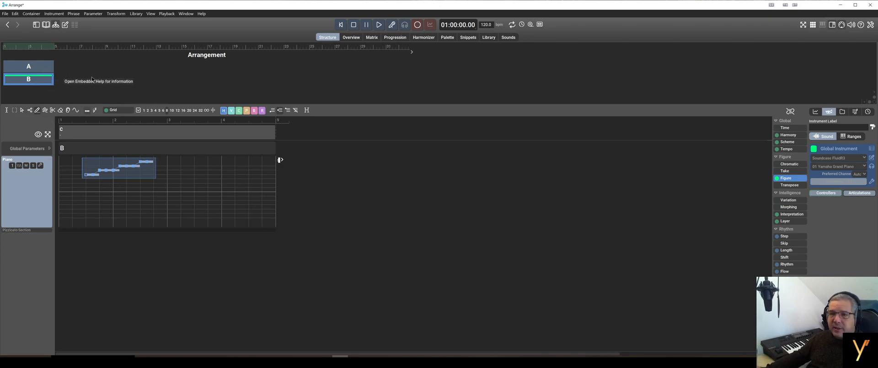
{"action": "key", "text": "ctrl+z"}
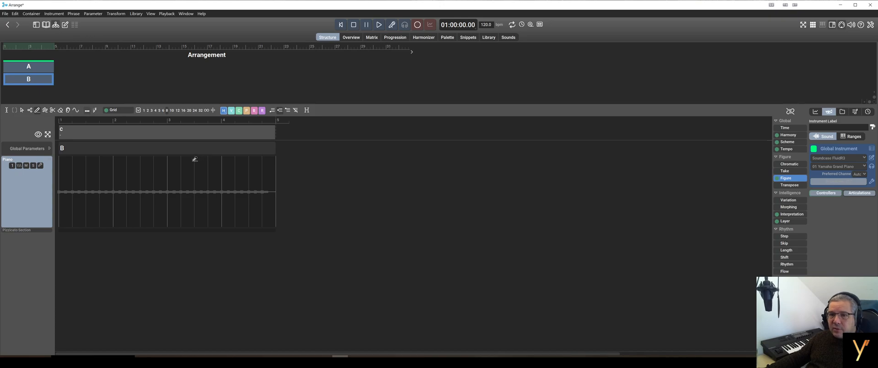
Expand the Pizzicato Section track in container B and load the Example Phrase Library in the library browser
{"action": "left_click", "coordinate": [35, 229]}
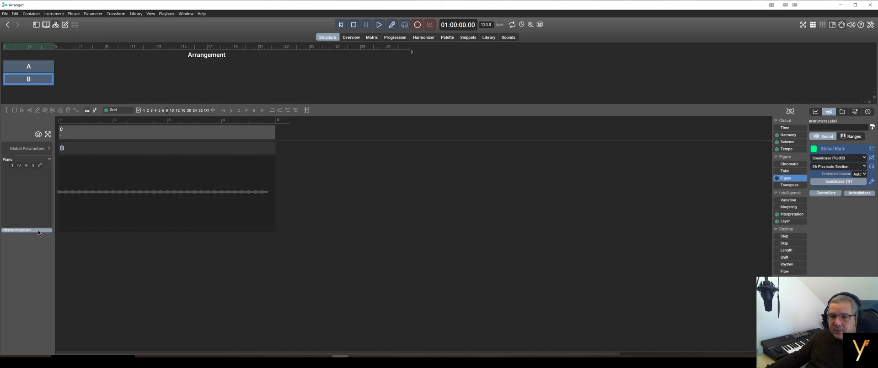
{"action": "left_click", "coordinate": [38, 229]}
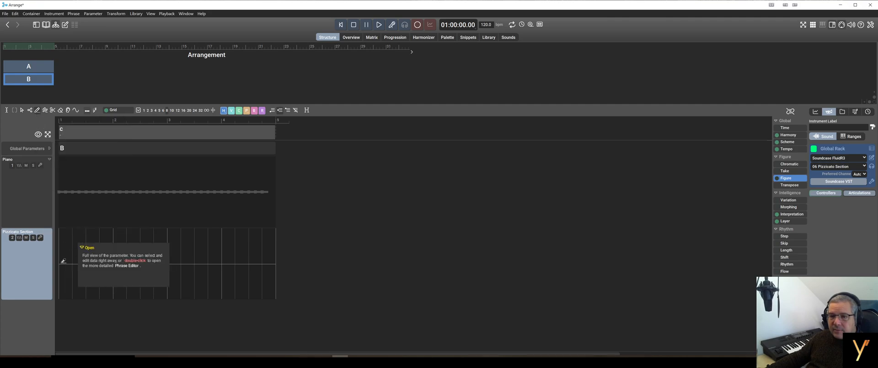
{"action": "left_click", "coordinate": [63, 26]}
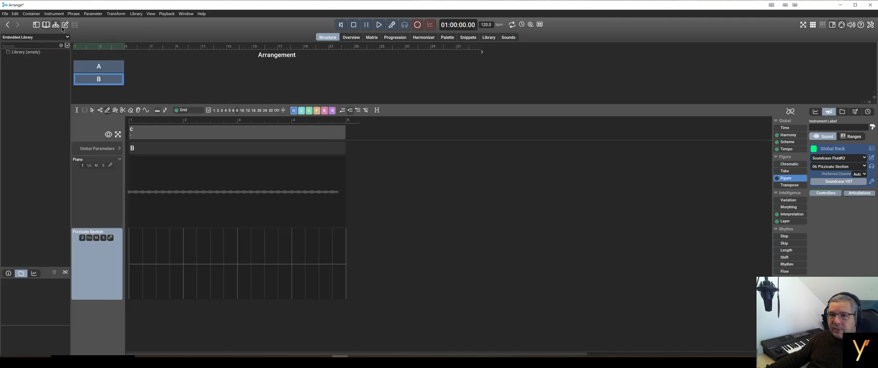
{"action": "left_click", "coordinate": [41, 37]}
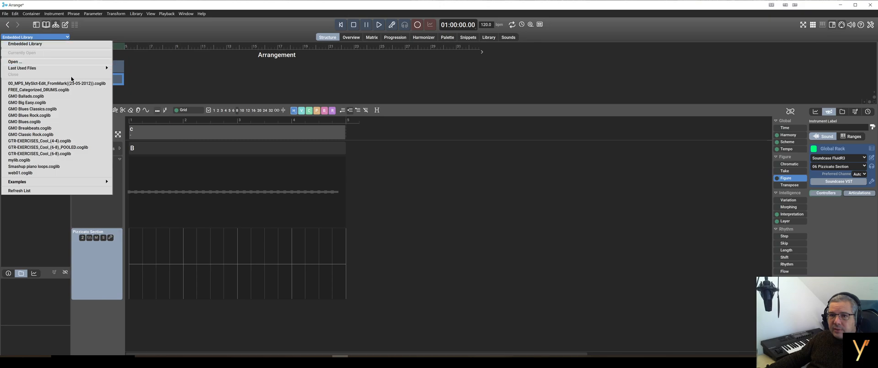
{"action": "mouse_move", "coordinate": [57, 67]}
{"action": "left_click", "coordinate": [127, 69]}
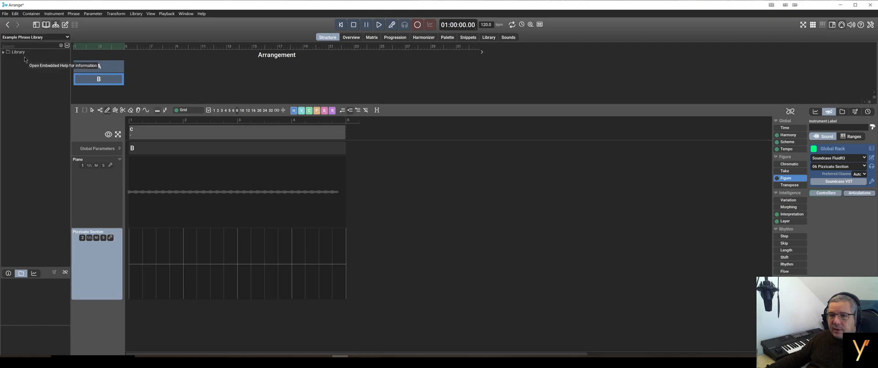
Place the first phrase of the Simple 1 Octave (4) arpeggio into container B's Pizzicato Section at bar 1
{"action": "left_click", "coordinate": [3, 52]}
{"action": "left_click", "coordinate": [6, 58]}
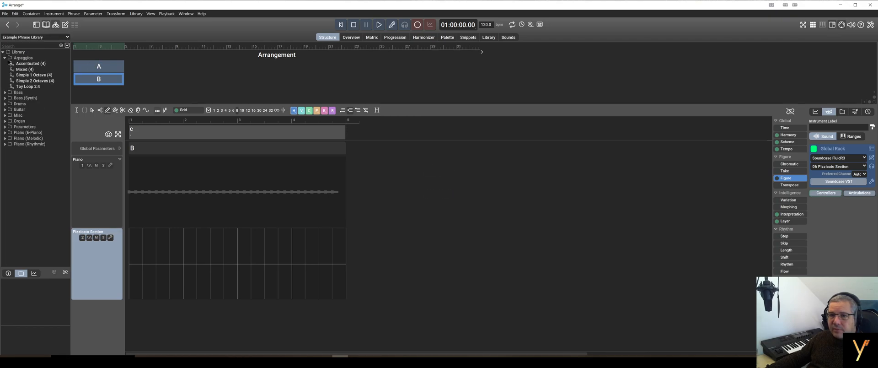
{"action": "left_click", "coordinate": [30, 75]}
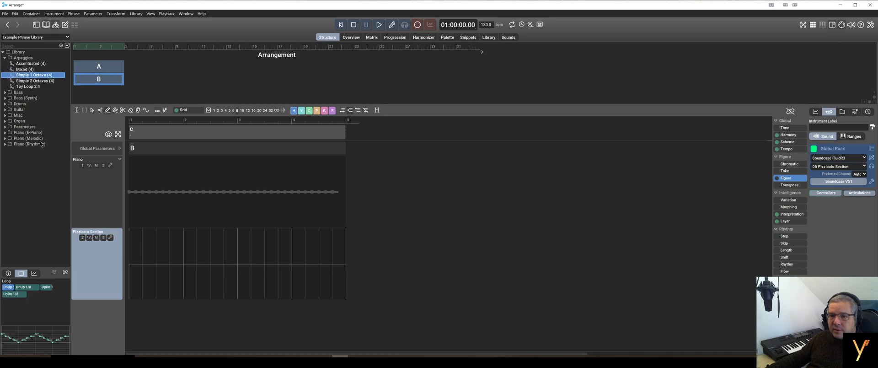
{"action": "left_click_drag", "start_coordinate": [9, 288], "coordinate": [132, 258]}
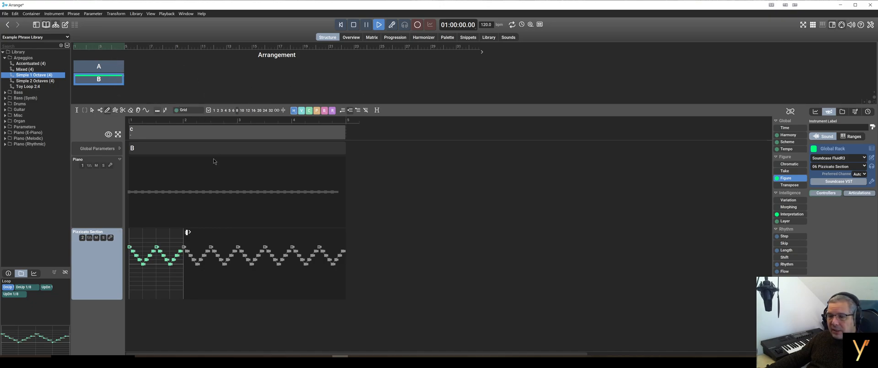
{"action": "left_click", "coordinate": [353, 25]}
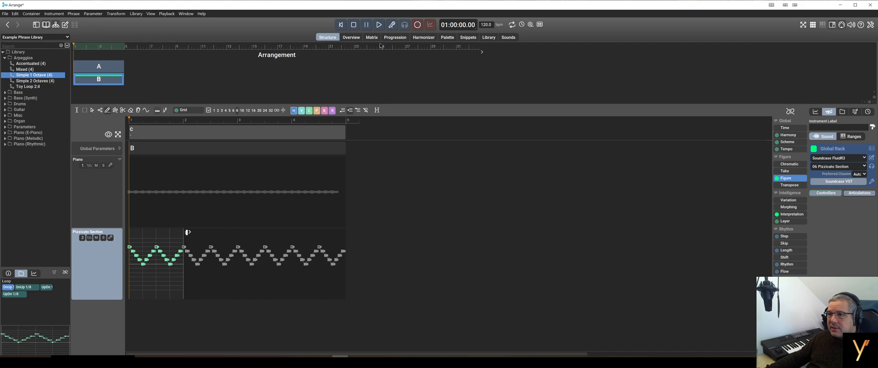
Compare the contents of containers A and B, and play both containers together
{"action": "left_click", "coordinate": [110, 70]}
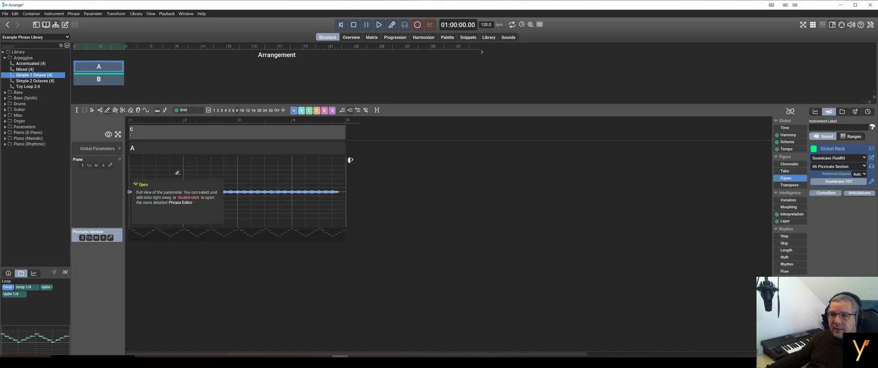
{"action": "left_click", "coordinate": [104, 83]}
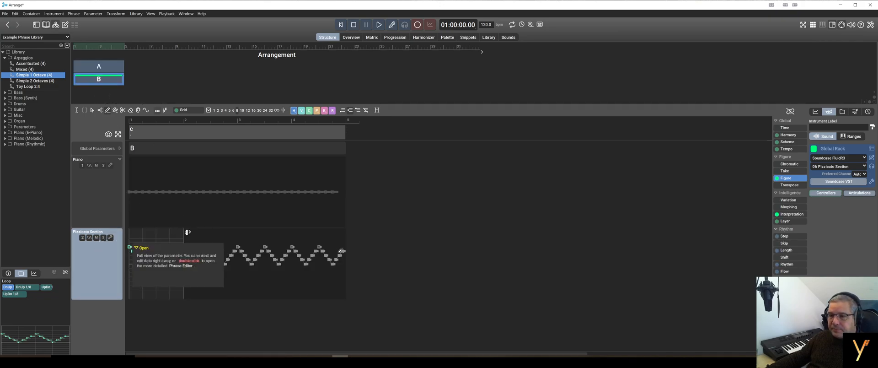
{"action": "left_click", "coordinate": [378, 25]}
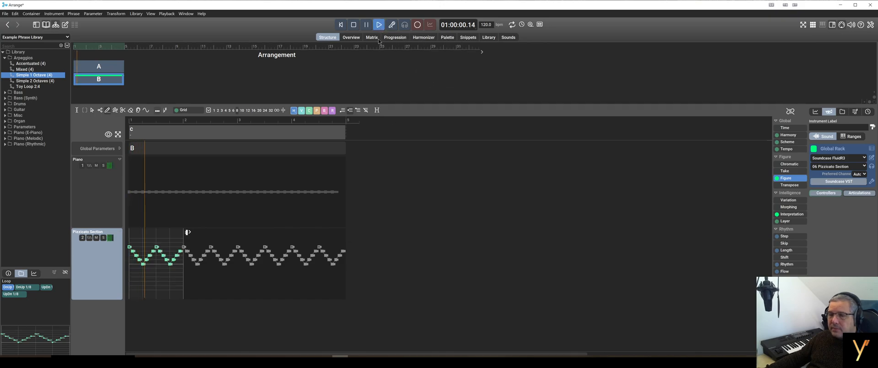
{"action": "left_click", "coordinate": [354, 25]}
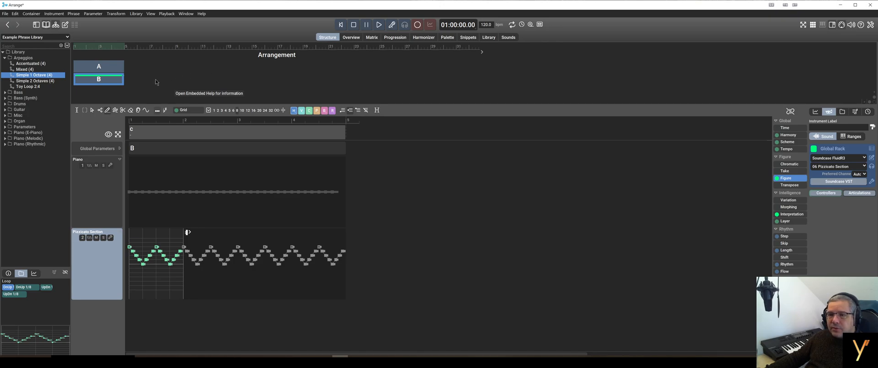
Make container B inactive and play back the arrangement
{"action": "right_click", "coordinate": [100, 79]}
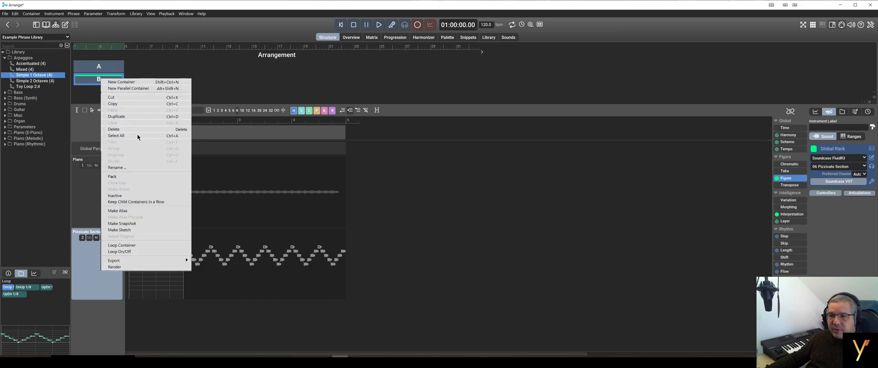
{"action": "left_click", "coordinate": [140, 198]}
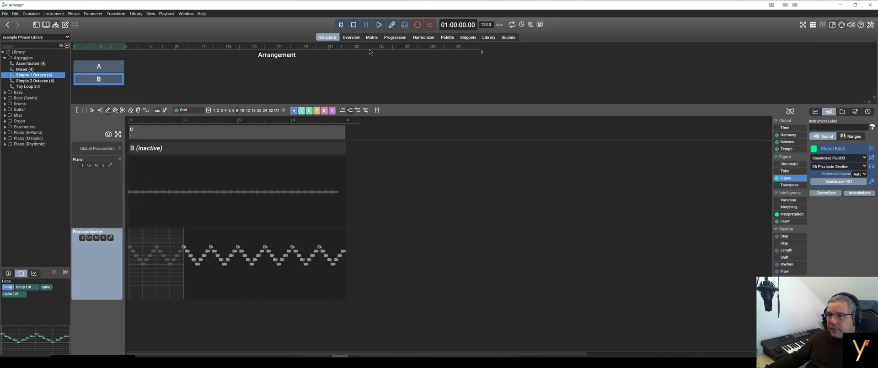
{"action": "left_click", "coordinate": [378, 26]}
{"action": "left_click", "coordinate": [354, 26]}
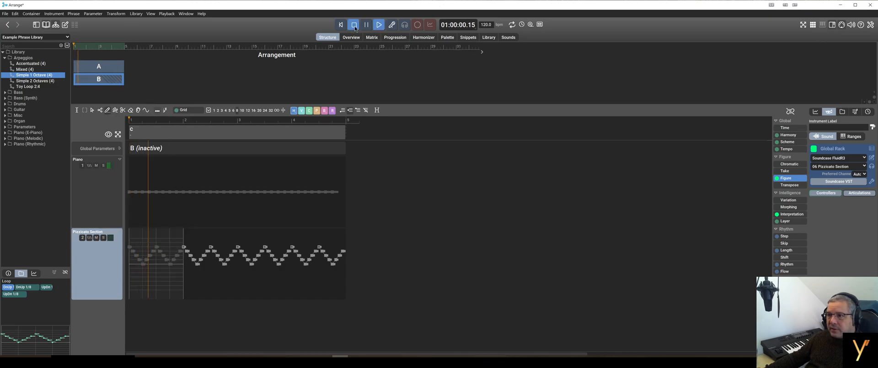
Open the Velocity parameter of the Pizzicato Section in container A in the phrase editor
{"action": "left_click", "coordinate": [99, 66]}
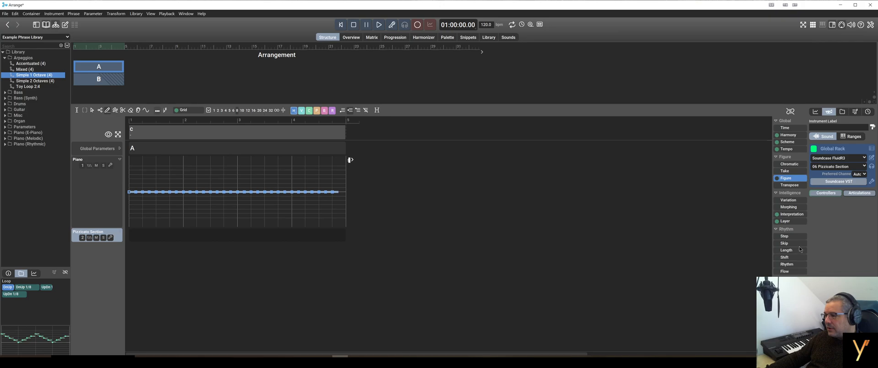
{"action": "scroll", "coordinate": [799, 225], "scroll_direction": "down", "scroll_amount": 5}
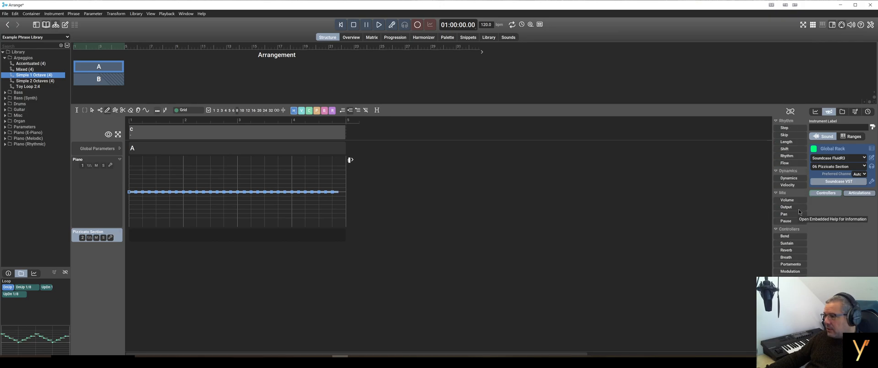
{"action": "left_click", "coordinate": [788, 185]}
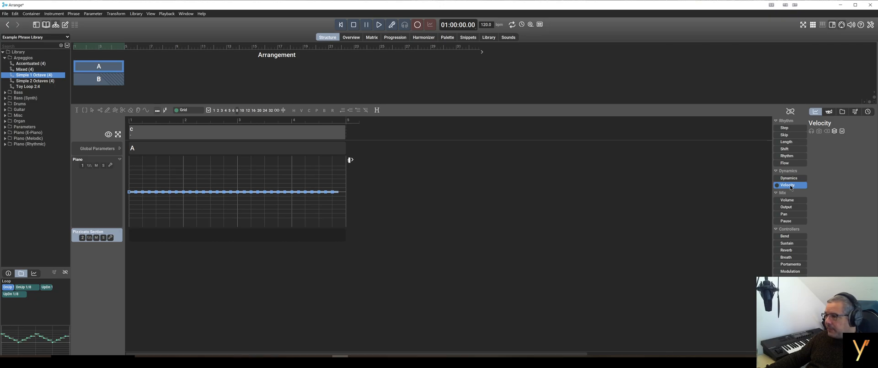
{"action": "scroll", "coordinate": [789, 185], "scroll_direction": "up", "scroll_amount": 2}
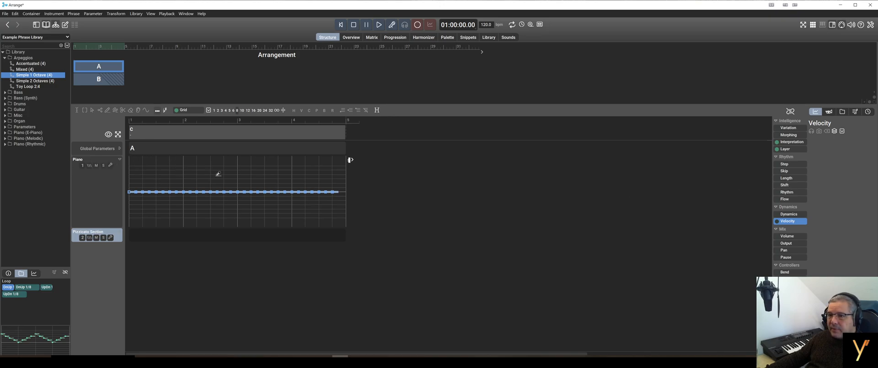
{"action": "double_click", "coordinate": [783, 221]}
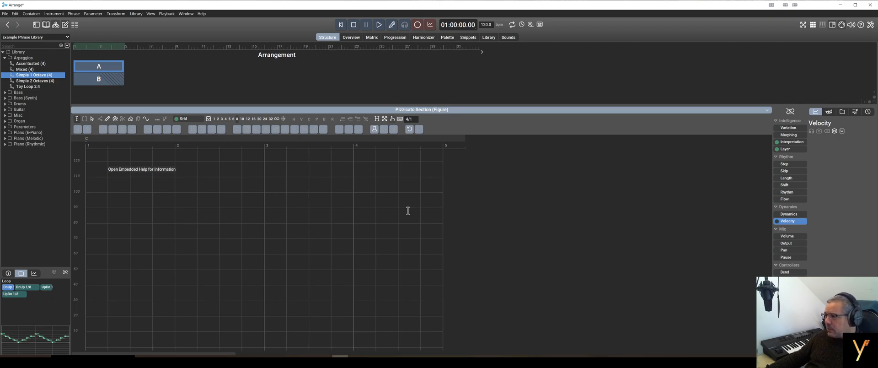
Draw a freehand wave-shaped velocity curve over all four bars of container A, ranging from about 10 to 95
{"action": "mouse_move", "coordinate": [200, 111]}
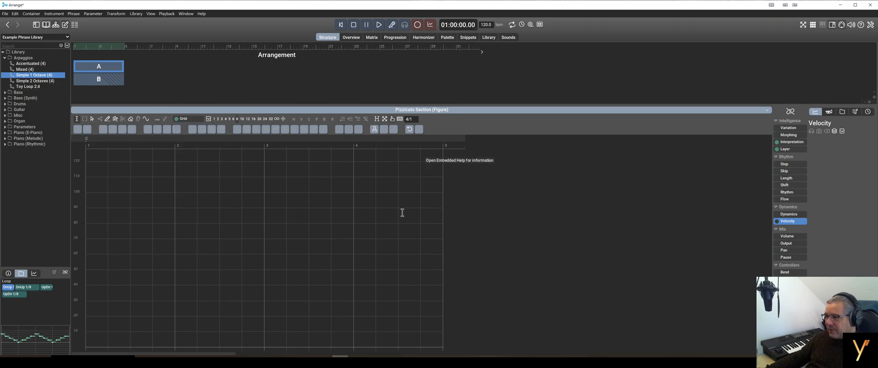
{"action": "mouse_move", "coordinate": [108, 121]}
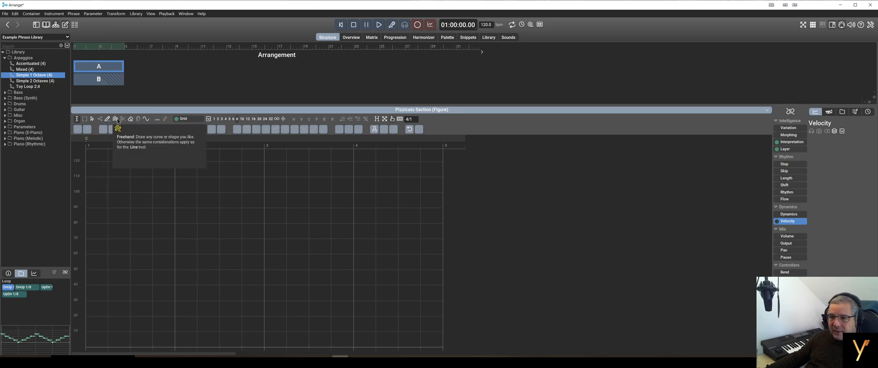
{"action": "left_click", "coordinate": [117, 121]}
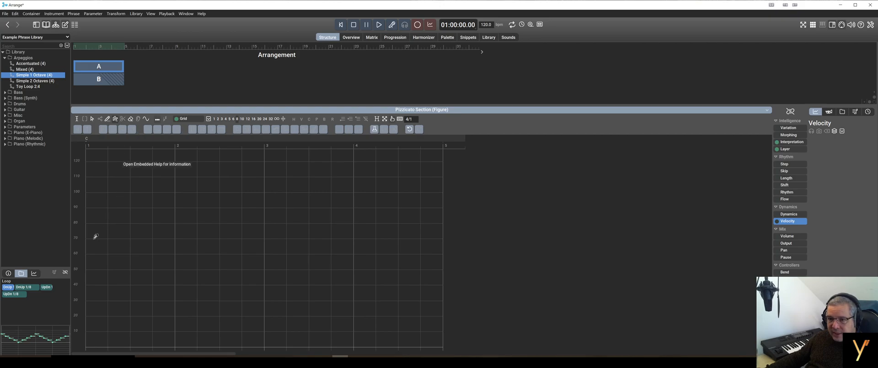
{"action": "mouse_move", "coordinate": [87, 246]}
{"action": "left_mouse_down"}
{"action": "mouse_move", "coordinate": [112, 206]}
{"action": "mouse_move", "coordinate": [148, 224]}
{"action": "mouse_move", "coordinate": [166, 323]}
{"action": "mouse_move", "coordinate": [250, 228]}
{"action": "mouse_move", "coordinate": [283, 327]}
{"action": "mouse_move", "coordinate": [358, 206]}
{"action": "mouse_move", "coordinate": [424, 323]}
{"action": "mouse_move", "coordinate": [433, 318]}
{"action": "left_mouse_up"}
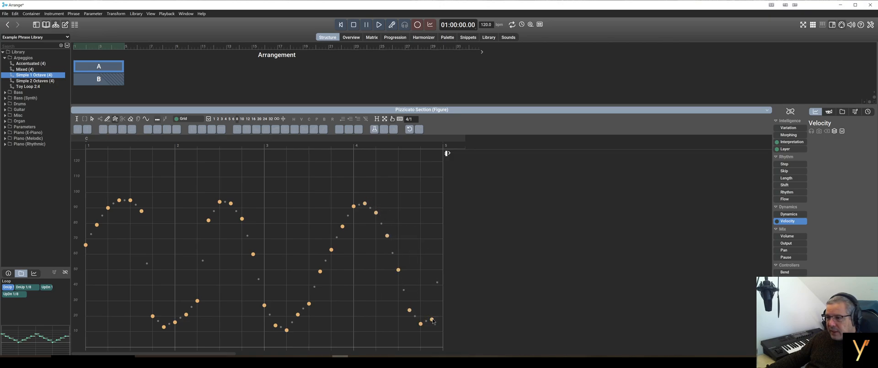
View container A in the Overview, return to the Structure view, and briefly show the tracks together with the phrase editor
{"action": "double_click", "coordinate": [113, 70]}
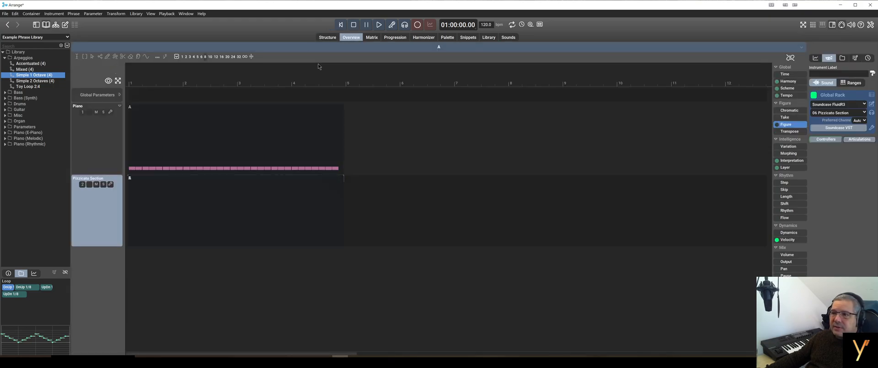
{"action": "left_click", "coordinate": [328, 37]}
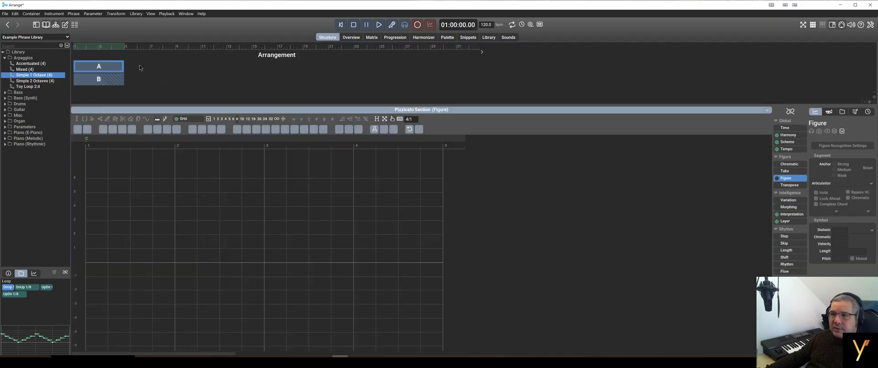
{"action": "double_click", "coordinate": [110, 67]}
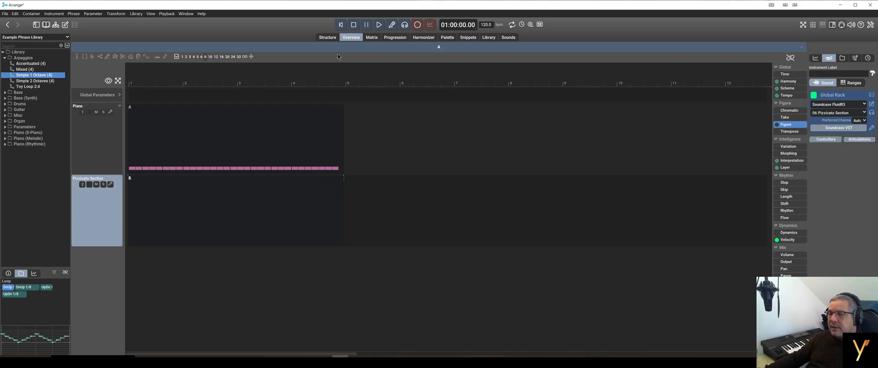
{"action": "left_click", "coordinate": [334, 39]}
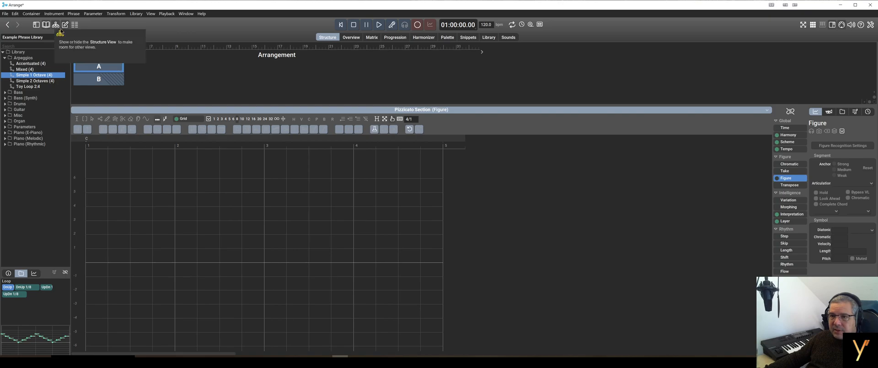
{"action": "left_click", "coordinate": [75, 25]}
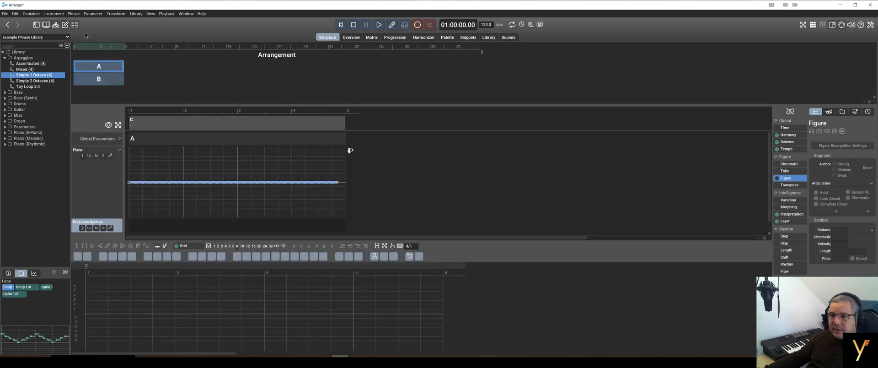
{"action": "left_click", "coordinate": [76, 26]}
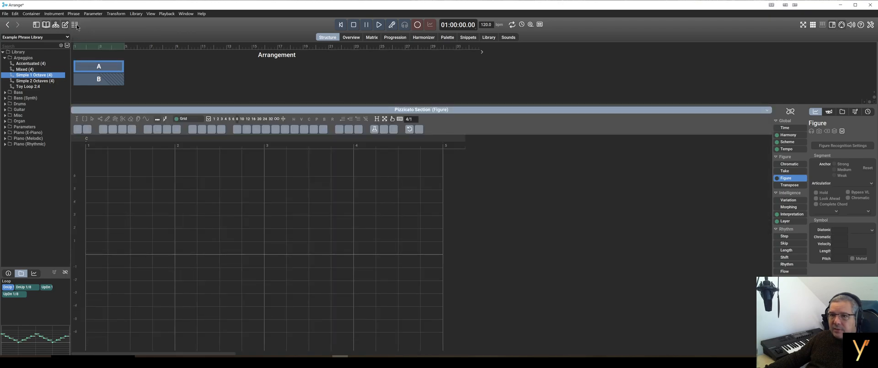
Hide the phrase library and show the tracks together with the phrase editor in the Structure view
{"action": "left_click", "coordinate": [76, 25]}
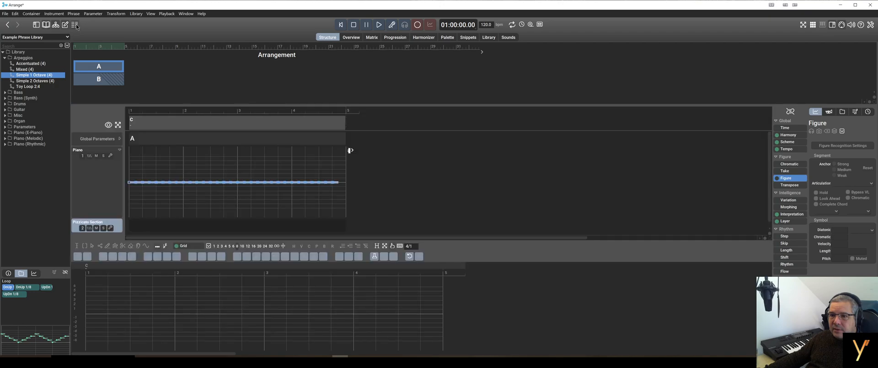
{"action": "left_click", "coordinate": [48, 26]}
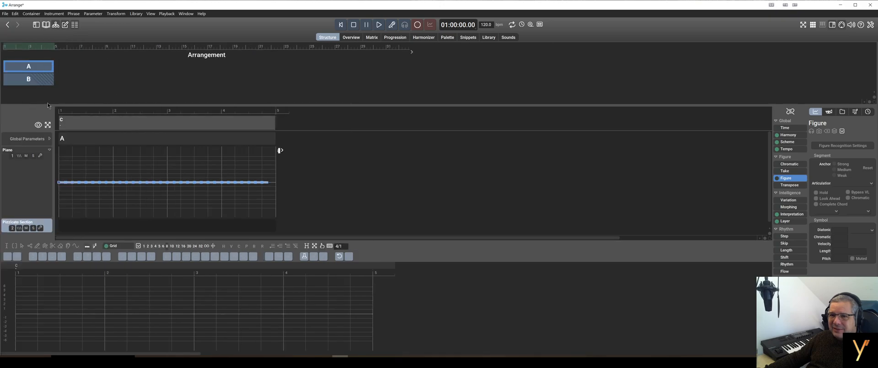
{"action": "left_click", "coordinate": [75, 25]}
{"action": "left_click", "coordinate": [75, 26]}
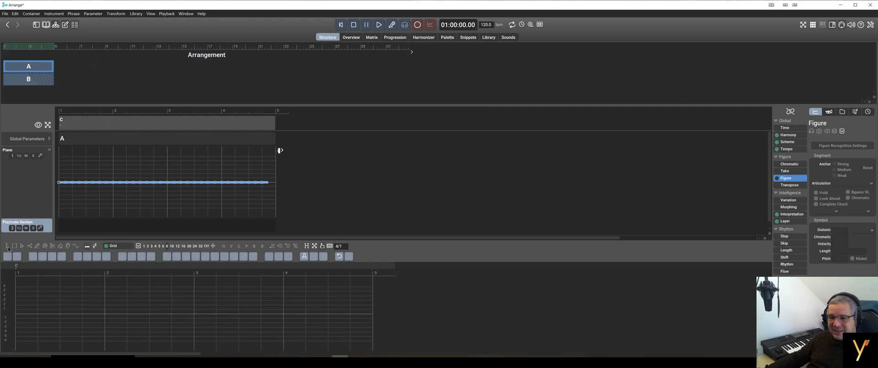
{"action": "left_click", "coordinate": [76, 25]}
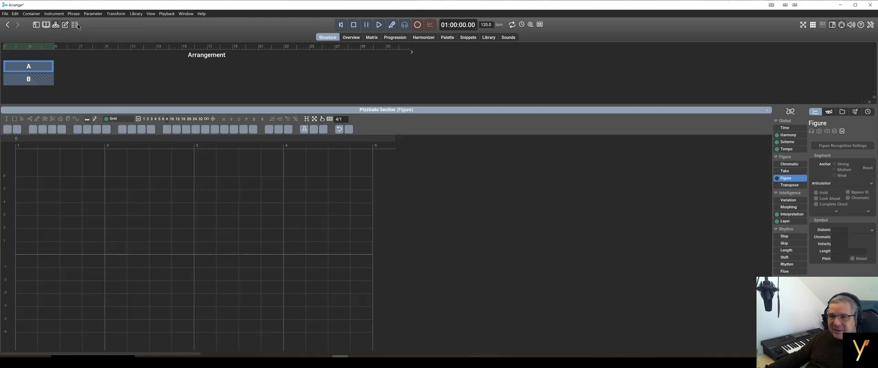
{"action": "left_click", "coordinate": [76, 25]}
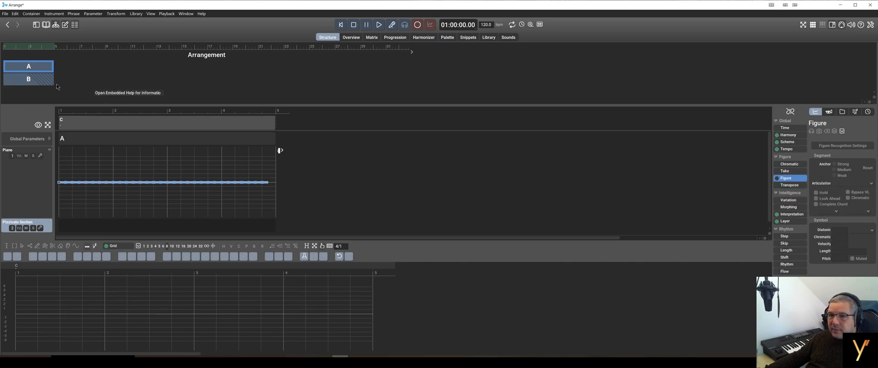
Show the Velocity parameter of the Pizzicato Section in container A and play back the arrangement
{"action": "left_click", "coordinate": [42, 79]}
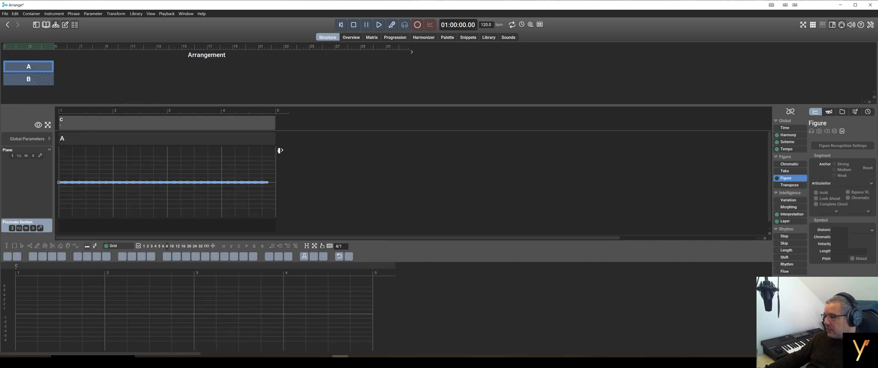
{"action": "left_click", "coordinate": [788, 286]}
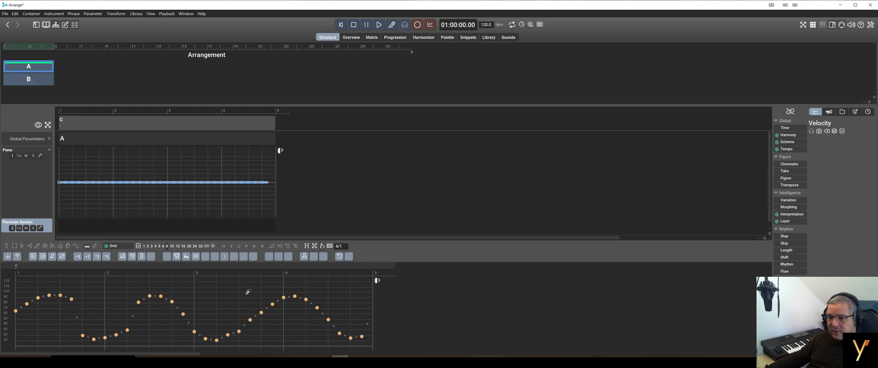
{"action": "left_click", "coordinate": [379, 24]}
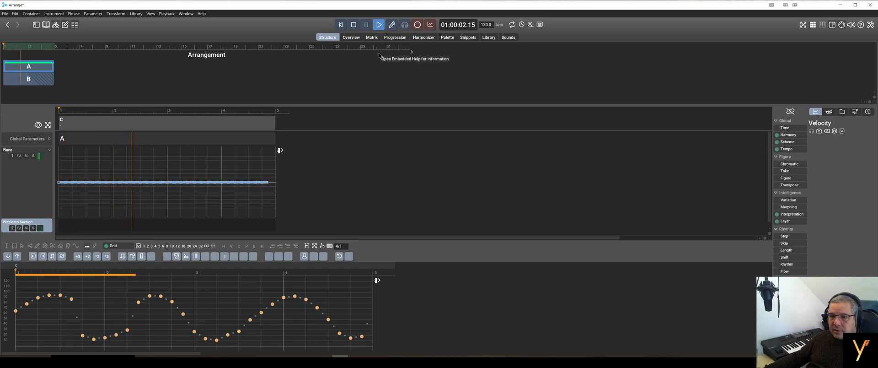
{"action": "left_click", "coordinate": [355, 26]}
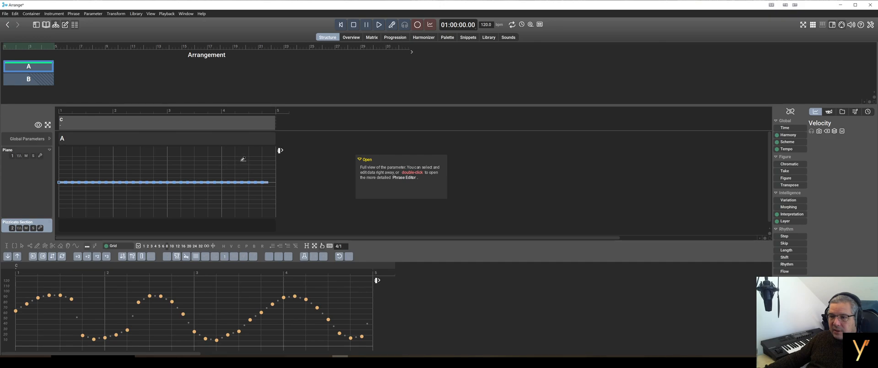
Clear the Pizzicato Section's velocity curve from container A and select the Piano for editing in the phrase editor
{"action": "scroll", "coordinate": [227, 153], "scroll_direction": "down", "scroll_amount": 1}
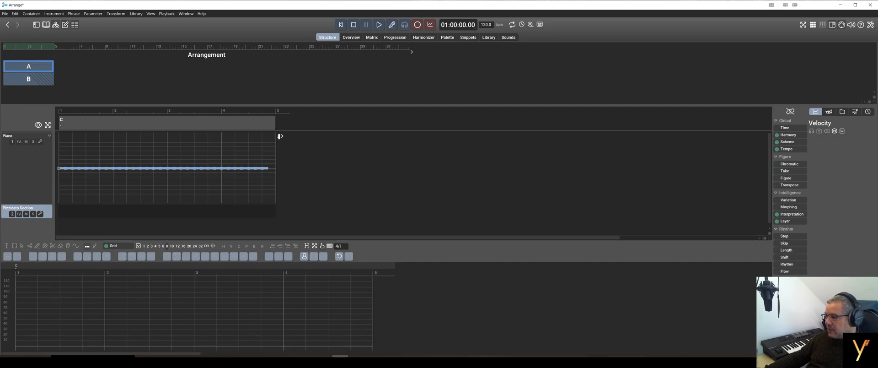
{"action": "left_click", "coordinate": [24, 159]}
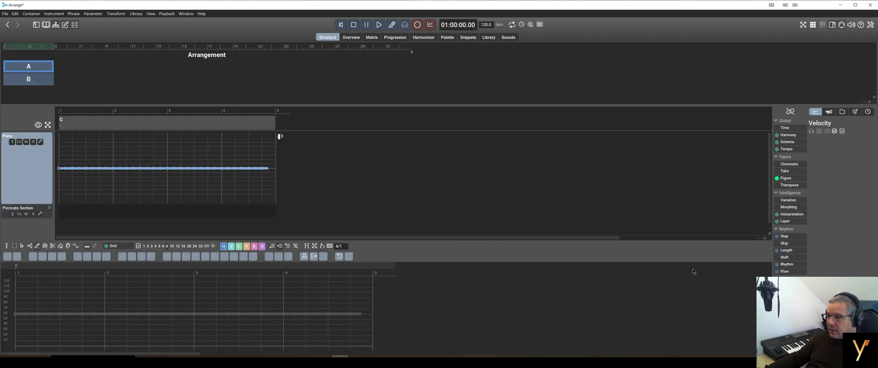
{"action": "left_click", "coordinate": [65, 24]}
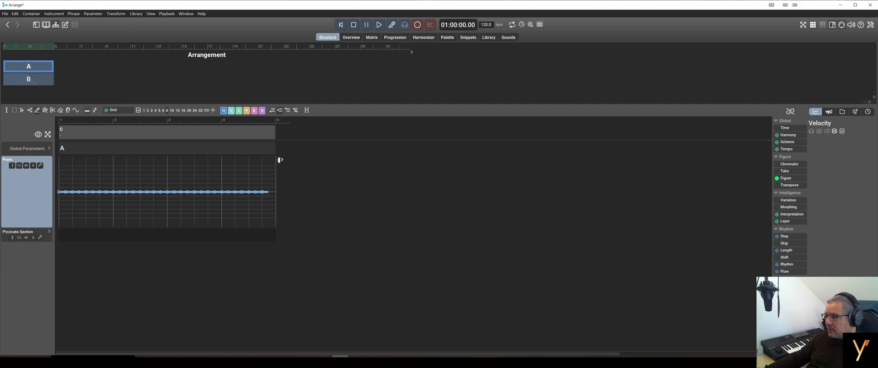
{"action": "left_click", "coordinate": [65, 25]}
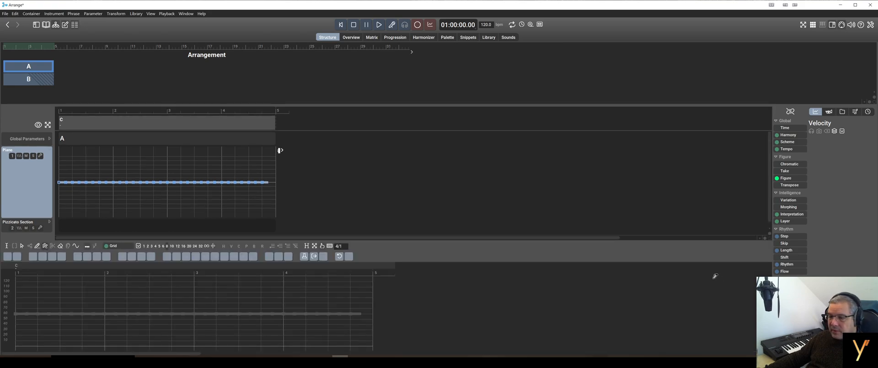
Draw a freehand wave-shaped Piano velocity curve over all four bars of container A, from about 0 to 110, and play it back
{"action": "mouse_move", "coordinate": [16, 315]}
{"action": "left_mouse_down"}
{"action": "mouse_move", "coordinate": [94, 346]}
{"action": "mouse_move", "coordinate": [227, 294]}
{"action": "mouse_move", "coordinate": [304, 299]}
{"action": "mouse_move", "coordinate": [362, 337]}
{"action": "left_mouse_up"}
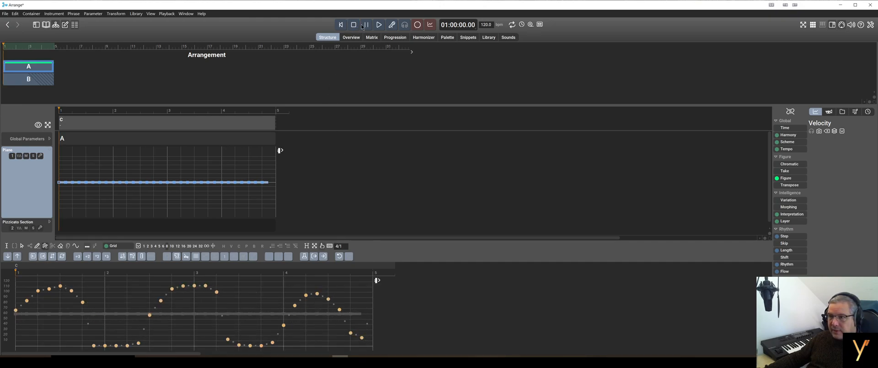
{"action": "left_click", "coordinate": [379, 24]}
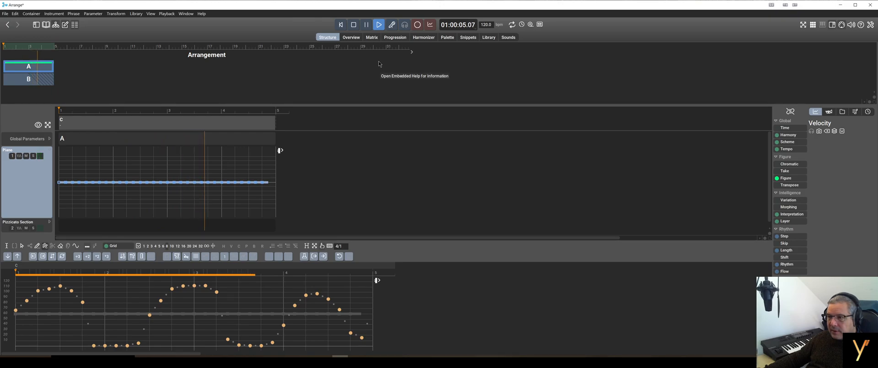
{"action": "left_click", "coordinate": [354, 27]}
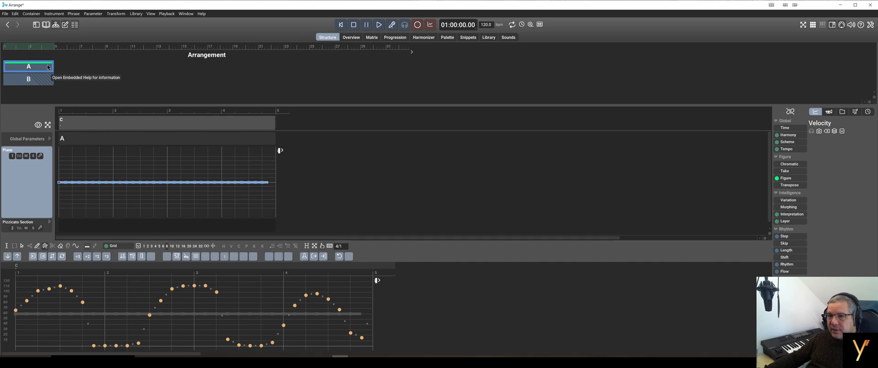
Replace the Piano's velocity in container A with the soft 4-Voice Random library preset and alter values in bars 1 and 2 with freehand strokes
{"action": "left_click", "coordinate": [793, 179]}
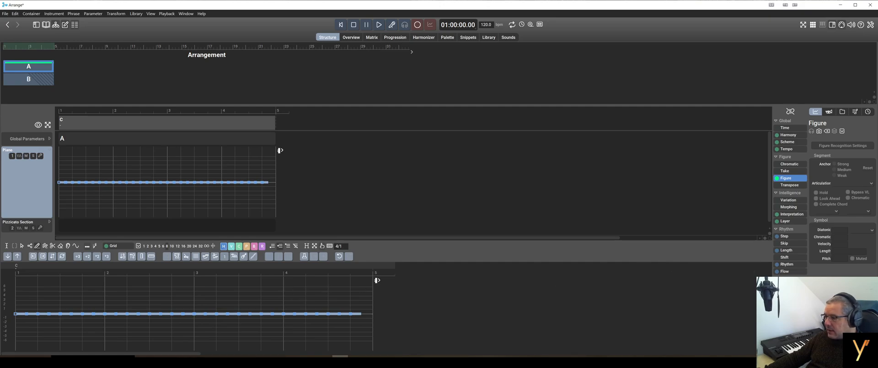
{"action": "left_click", "coordinate": [789, 287]}
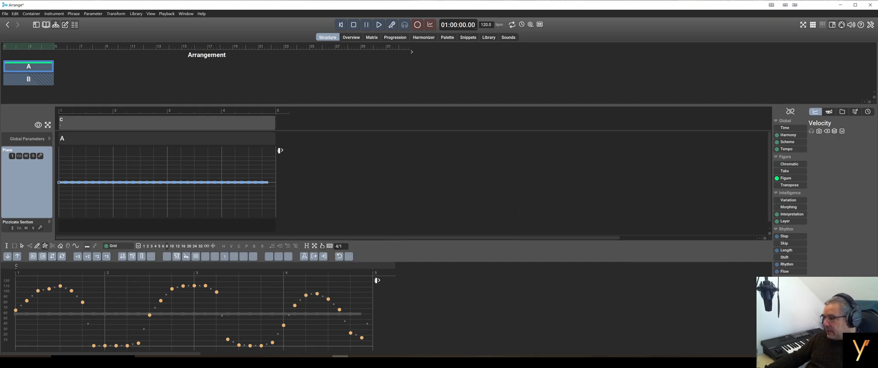
{"action": "right_click", "coordinate": [792, 286]}
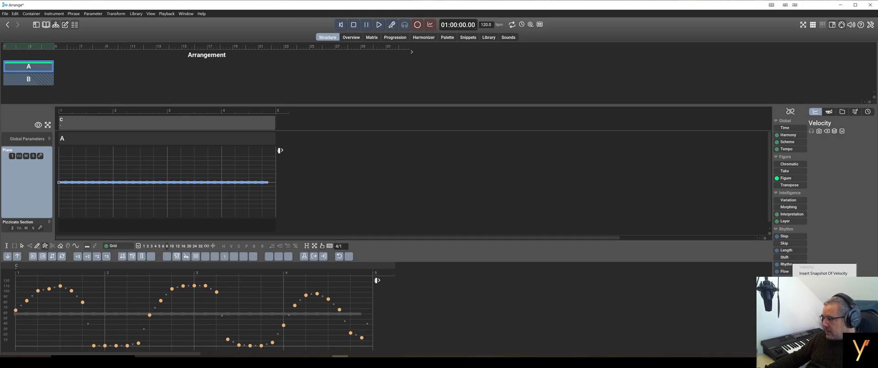
{"action": "mouse_move", "coordinate": [819, 280]}
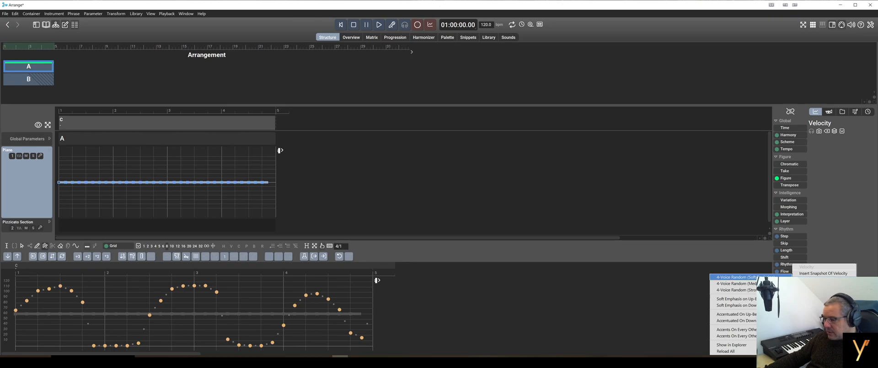
{"action": "left_click", "coordinate": [777, 277]}
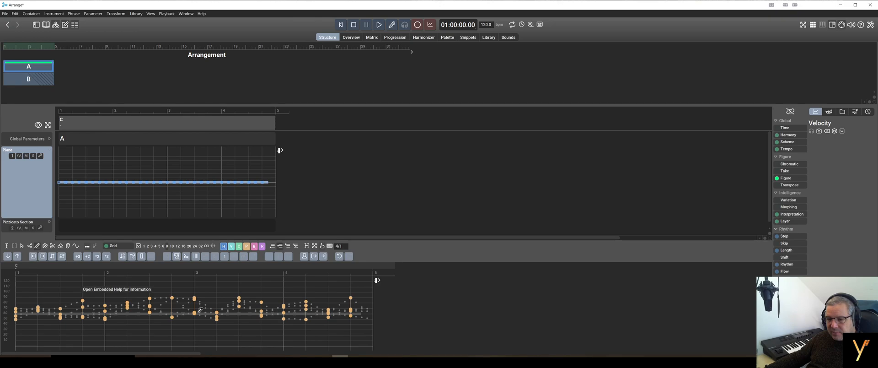
{"action": "mouse_move", "coordinate": [69, 300]}
{"action": "left_mouse_down"}
{"action": "mouse_move", "coordinate": [162, 308]}
{"action": "mouse_move", "coordinate": [248, 298]}
{"action": "mouse_move", "coordinate": [69, 311]}
{"action": "mouse_move", "coordinate": [192, 297]}
{"action": "mouse_move", "coordinate": [105, 311]}
{"action": "mouse_move", "coordinate": [83, 295]}
{"action": "mouse_move", "coordinate": [136, 318]}
{"action": "mouse_move", "coordinate": [84, 337]}
{"action": "mouse_move", "coordinate": [94, 290]}
{"action": "mouse_move", "coordinate": [110, 295]}
{"action": "mouse_move", "coordinate": [109, 322]}
{"action": "mouse_move", "coordinate": [134, 293]}
{"action": "mouse_move", "coordinate": [126, 281]}
{"action": "mouse_move", "coordinate": [127, 343]}
{"action": "mouse_move", "coordinate": [131, 324]}
{"action": "left_mouse_up"}
{"action": "mouse_move", "coordinate": [139, 293]}
{"action": "left_mouse_down"}
{"action": "mouse_move", "coordinate": [141, 326]}
{"action": "mouse_move", "coordinate": [141, 290]}
{"action": "mouse_move", "coordinate": [141, 316]}
{"action": "mouse_move", "coordinate": [142, 308]}
{"action": "left_mouse_up"}
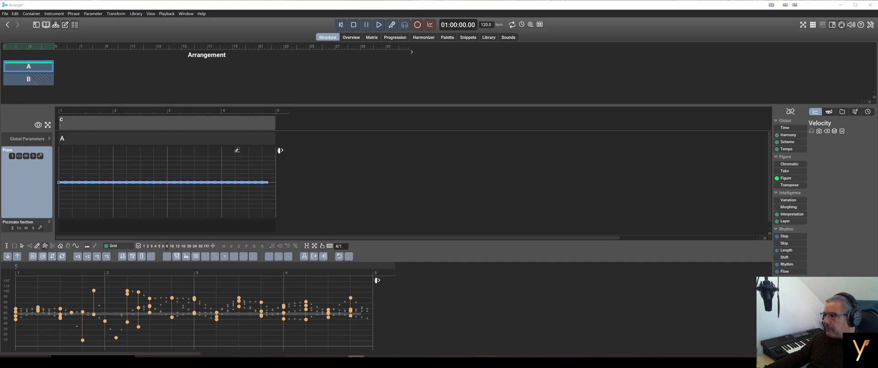
Clear the Piano's velocity data from container A and briefly play back the arrangement
{"action": "scroll", "coordinate": [183, 144], "scroll_direction": "down", "scroll_amount": 1}
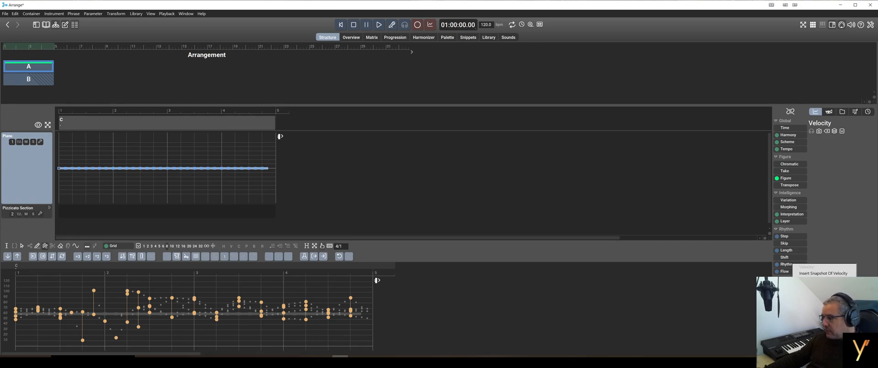
{"action": "left_click", "coordinate": [814, 286]}
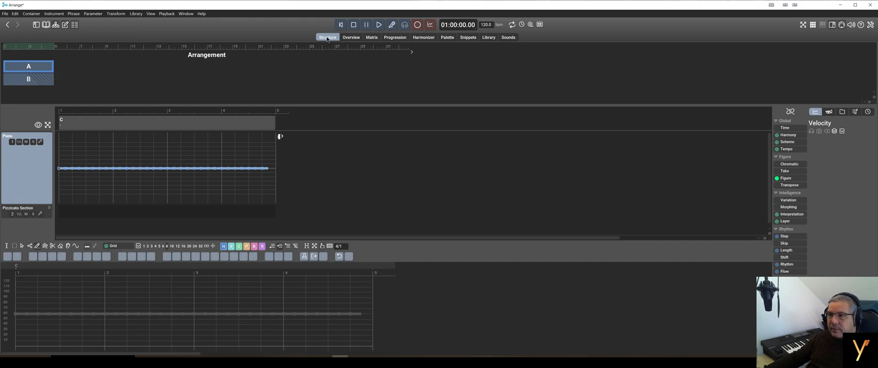
{"action": "left_click", "coordinate": [379, 25]}
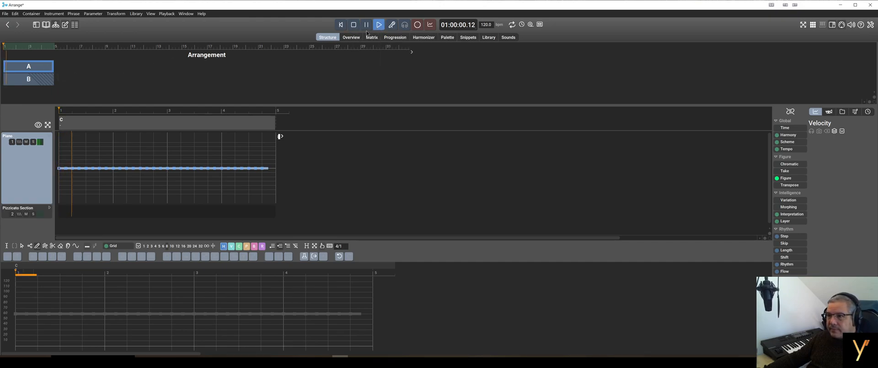
{"action": "left_click", "coordinate": [354, 25]}
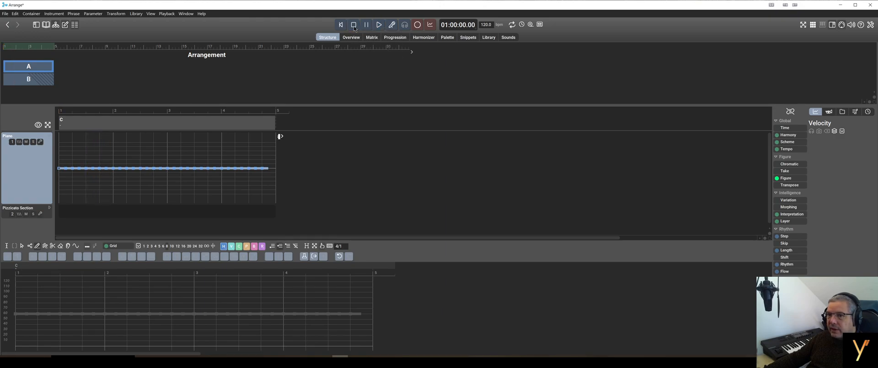
Create a new container in the Arrangement after container A and rename it velo
{"action": "right_click", "coordinate": [189, 54]}
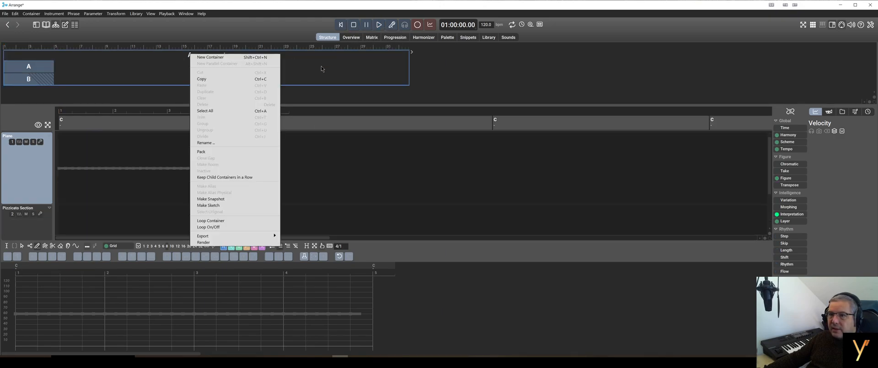
{"action": "left_click", "coordinate": [239, 56]}
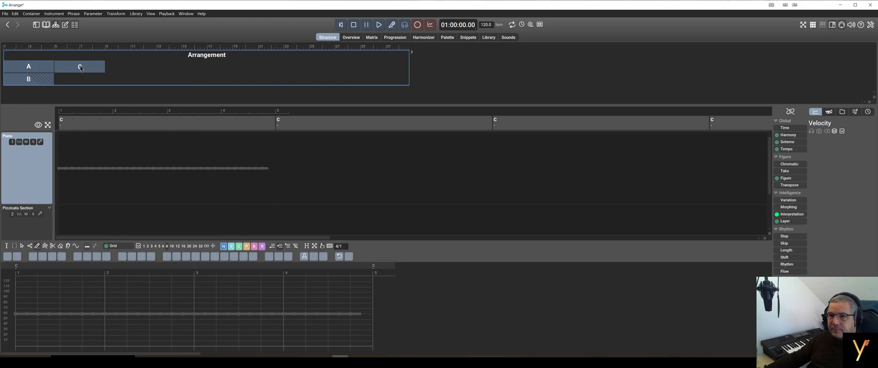
{"action": "right_click", "coordinate": [80, 66]}
{"action": "left_click", "coordinate": [170, 155]}
{"action": "type", "text": "ve"}
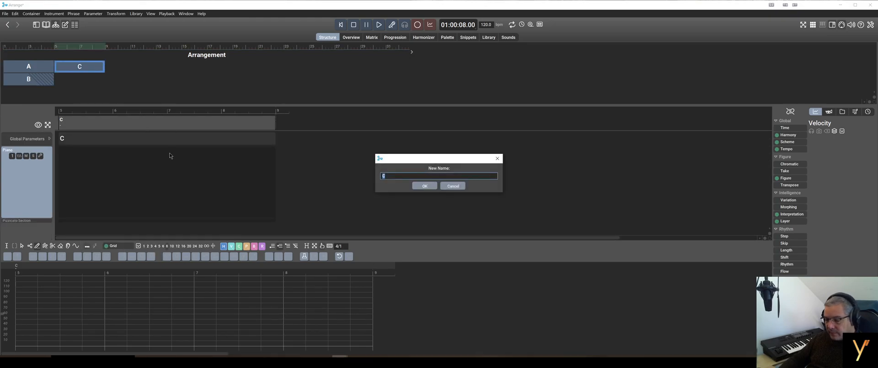
{"action": "type", "text": "lo"}
{"action": "key", "text": "Return"}
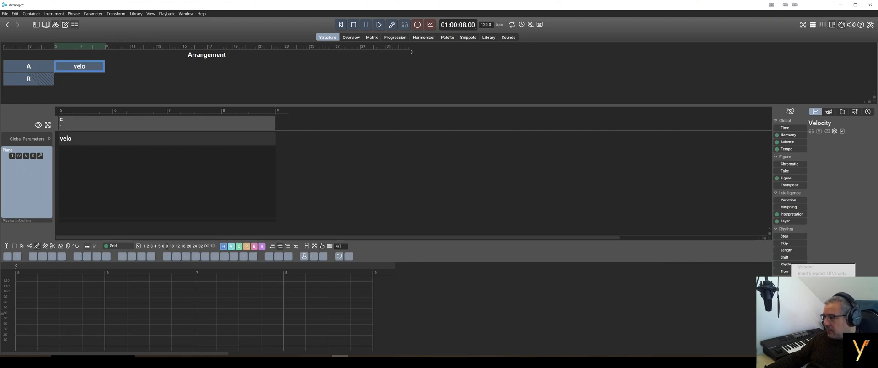
Insert the soft 4-Voice Random library preset as the velo container's Velocity and move that container inside container A
{"action": "mouse_move", "coordinate": [822, 274]}
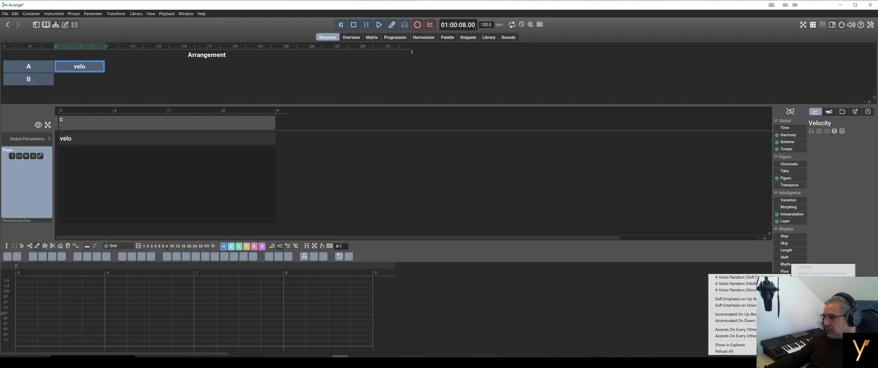
{"action": "left_click", "coordinate": [759, 277]}
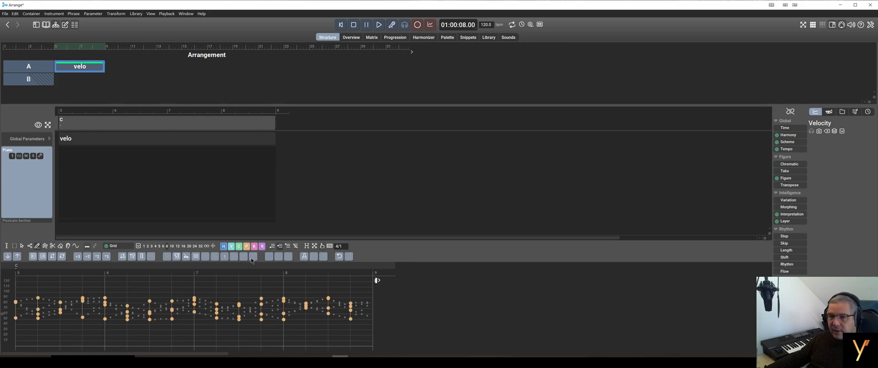
{"action": "left_click", "coordinate": [341, 25]}
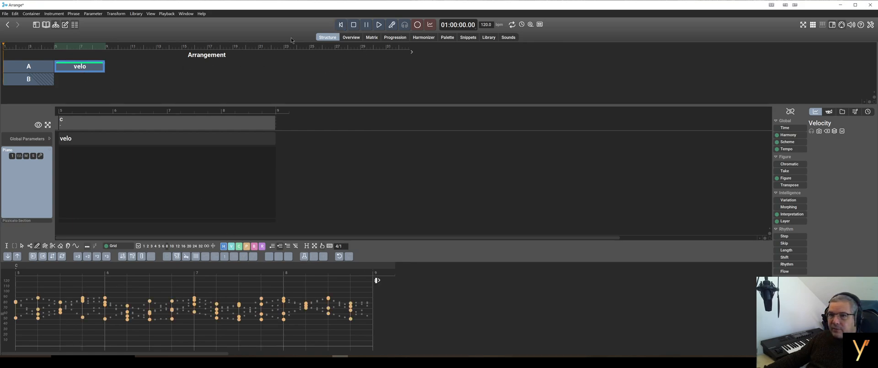
{"action": "left_click", "coordinate": [379, 25]}
{"action": "left_click", "coordinate": [353, 26]}
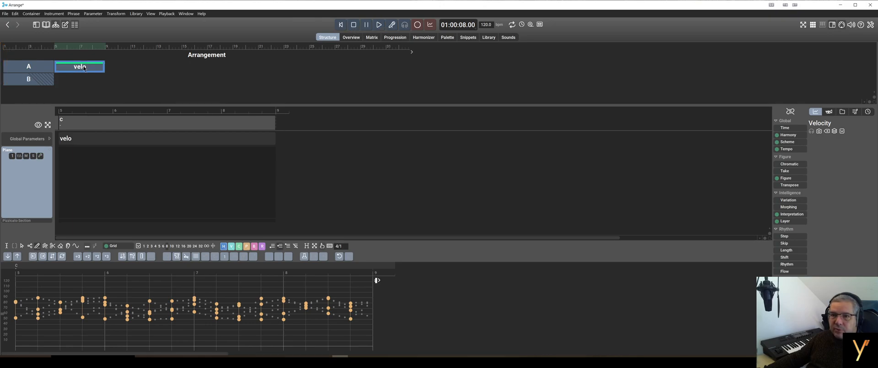
{"action": "left_click_drag", "start_coordinate": [84, 69], "coordinate": [48, 70]}
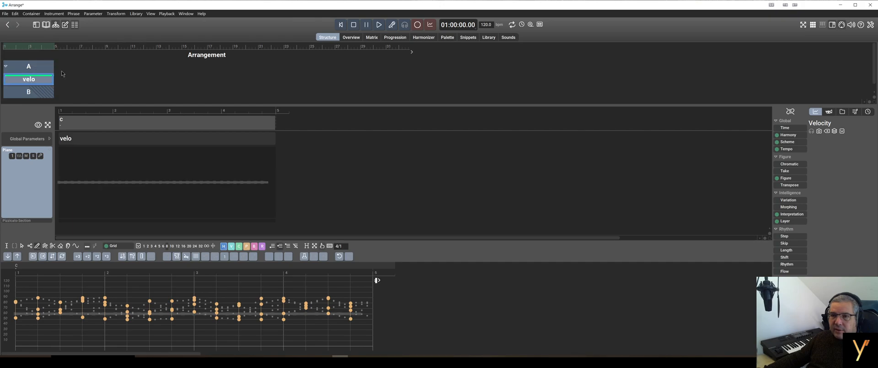
Undo moving velo into container A, place it as a parallel container beneath B, and briefly play back the arrangement
{"action": "key", "text": "ctrl+z"}
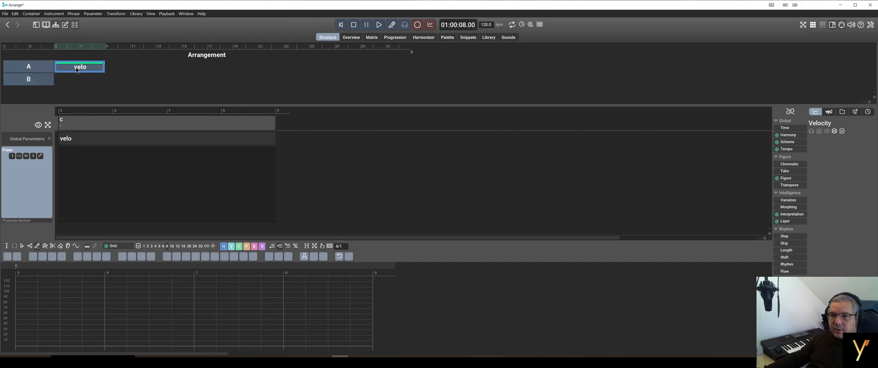
{"action": "left_click_drag", "start_coordinate": [29, 59], "coordinate": [32, 56]}
{"action": "left_click_drag", "start_coordinate": [31, 58], "coordinate": [36, 60]}
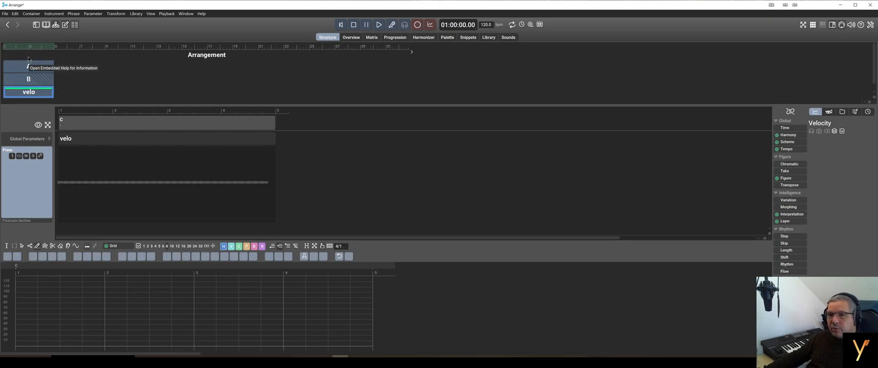
{"action": "key", "text": "space"}
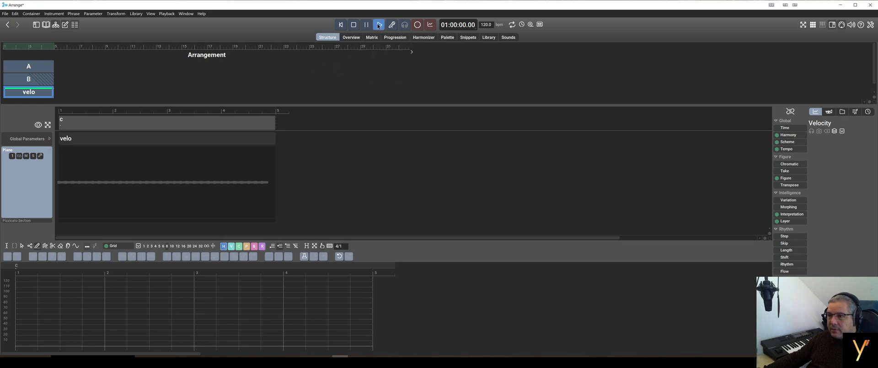
{"action": "left_click", "coordinate": [353, 26]}
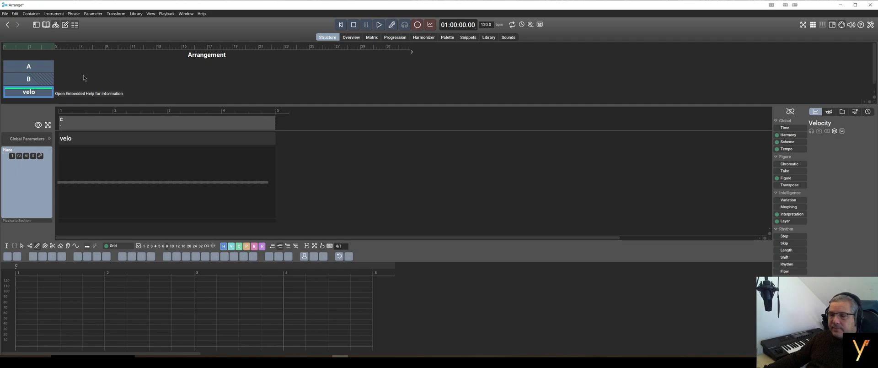
Group containers A and velo, enlarge the structure area, and inspect velo and B individually
{"action": "left_click", "coordinate": [44, 70], "text": "ctrl"}
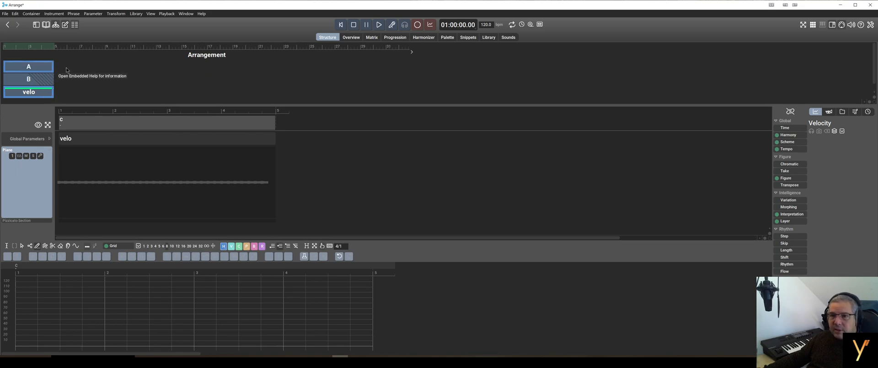
{"action": "right_click", "coordinate": [43, 66]}
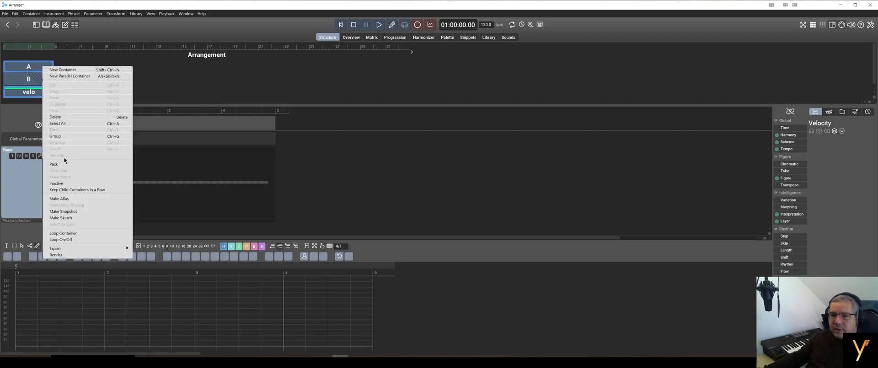
{"action": "left_click", "coordinate": [76, 136]}
{"action": "scroll", "coordinate": [94, 82], "scroll_direction": "down", "scroll_amount": 3}
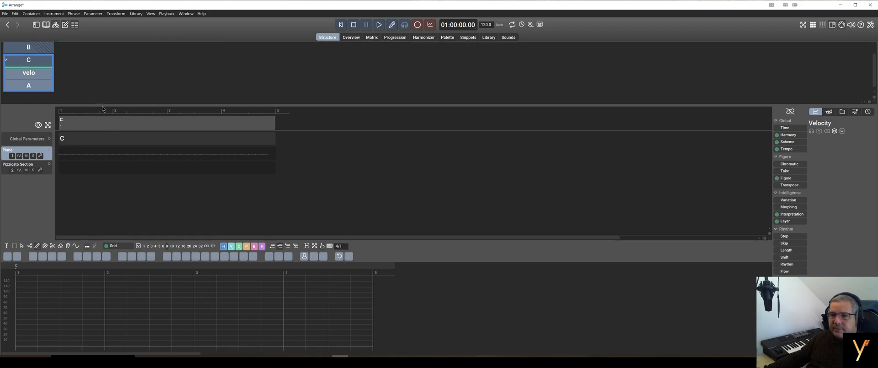
{"action": "left_click_drag", "start_coordinate": [102, 108], "coordinate": [99, 147]}
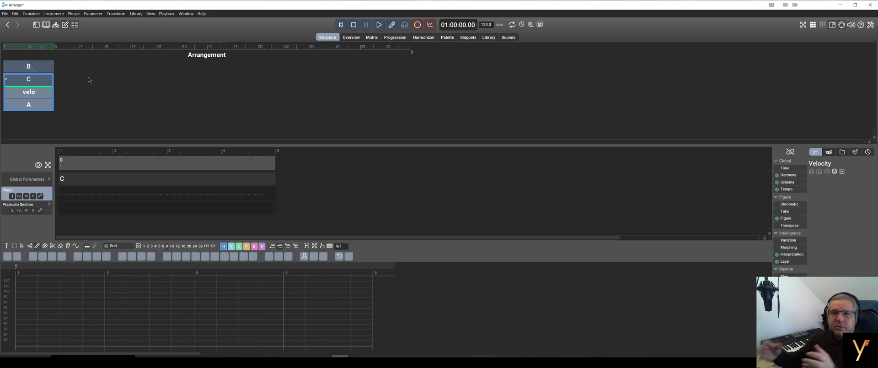
{"action": "left_click_drag", "start_coordinate": [39, 76], "coordinate": [105, 78]}
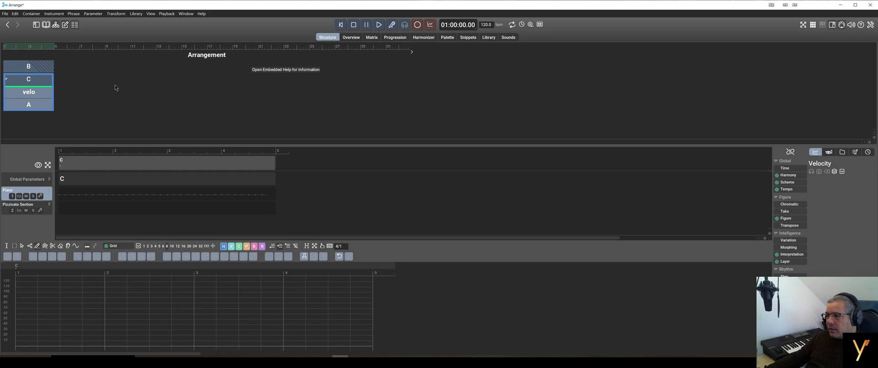
{"action": "left_click", "coordinate": [48, 93]}
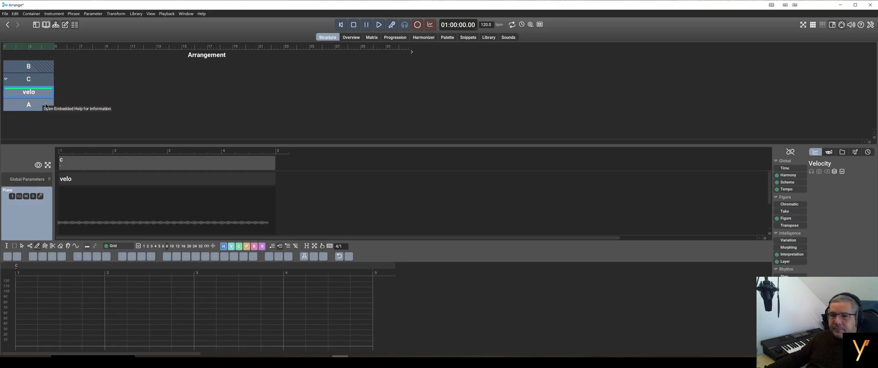
{"action": "left_click", "coordinate": [46, 68]}
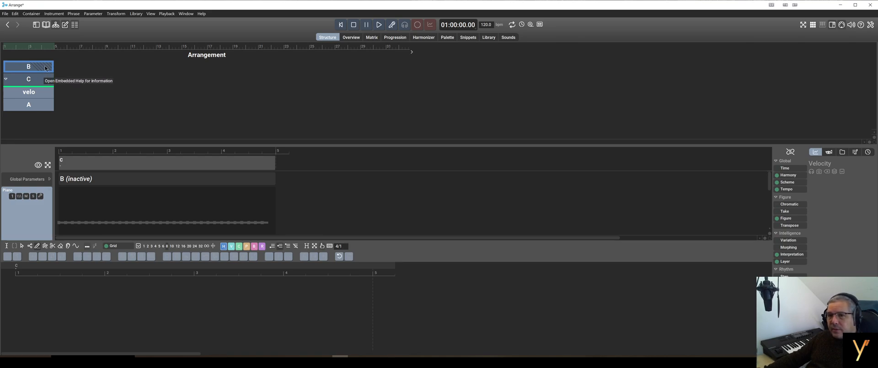
Ungroup container C and remove containers A and velo, keeping only B in the Arrangement
{"action": "left_click", "coordinate": [45, 79]}
{"action": "right_click", "coordinate": [45, 79]}
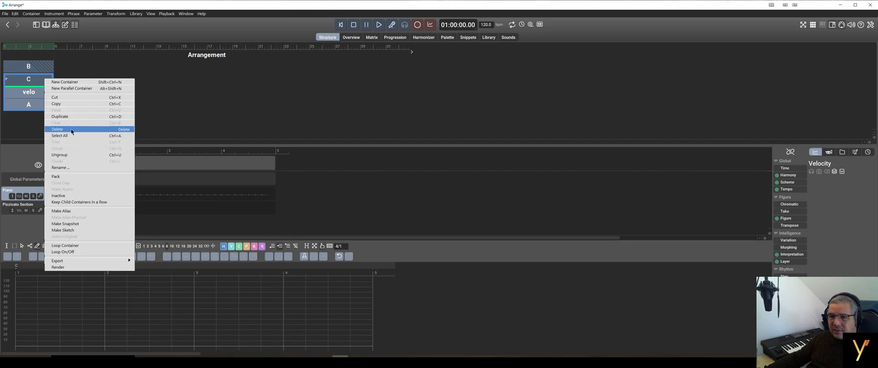
{"action": "left_click", "coordinate": [72, 156]}
Make container B active again and briefly play back the arrangement
{"action": "right_click", "coordinate": [39, 65]}
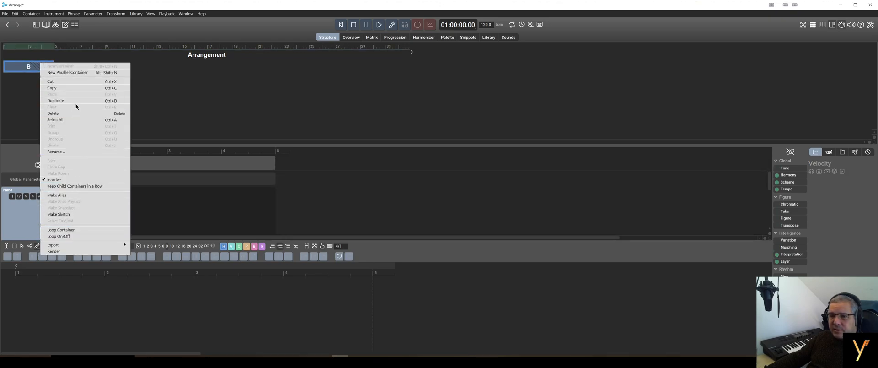
{"action": "left_click", "coordinate": [73, 180]}
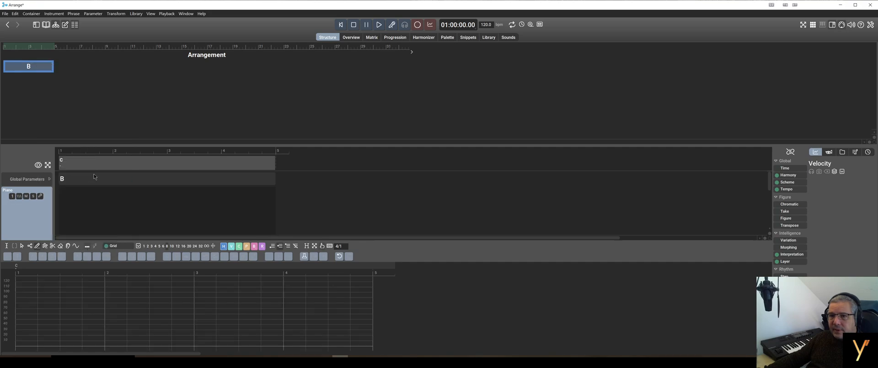
{"action": "left_click", "coordinate": [378, 25]}
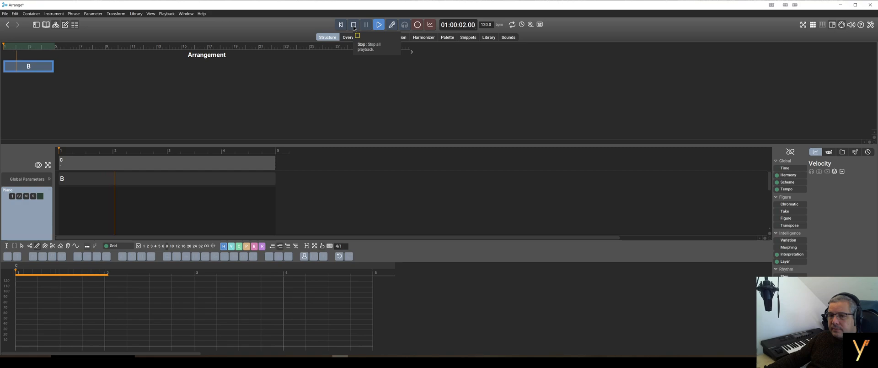
{"action": "left_click", "coordinate": [353, 26]}
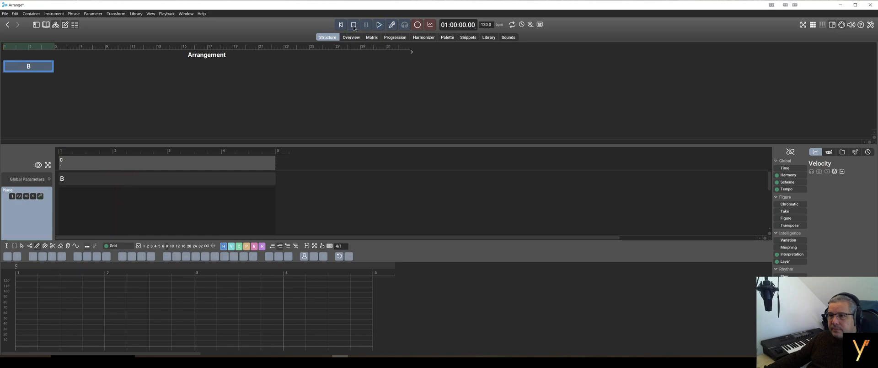
Create a new container in the Arrangement after container B and rename it Chords
{"action": "left_click", "coordinate": [159, 58]}
{"action": "right_click", "coordinate": [174, 57]}
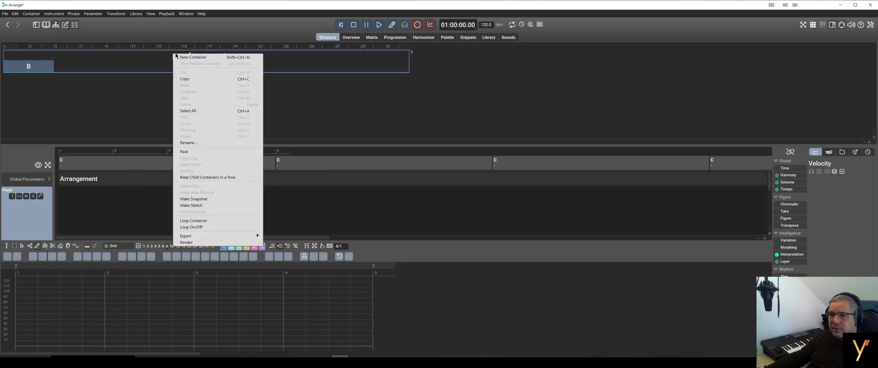
{"action": "left_click", "coordinate": [221, 59]}
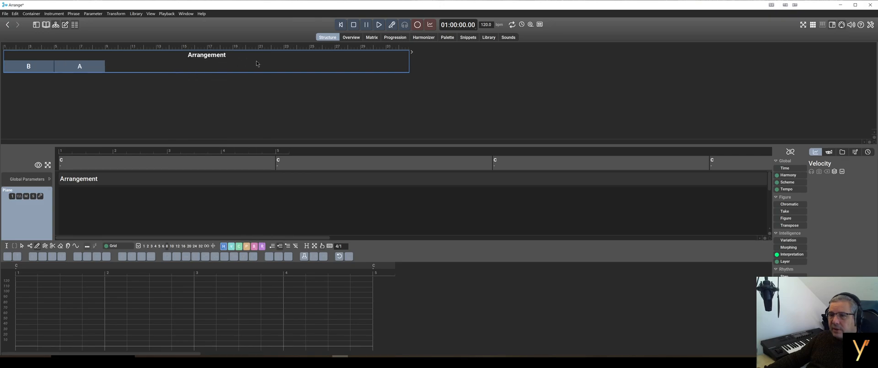
{"action": "left_click", "coordinate": [97, 67]}
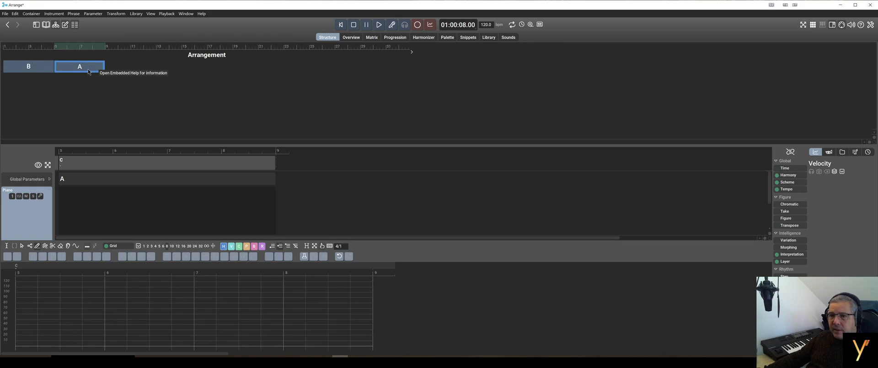
{"action": "right_click", "coordinate": [90, 71]}
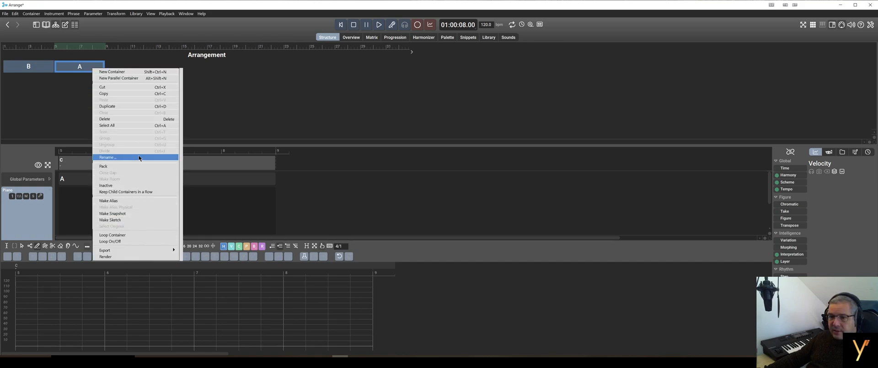
{"action": "left_click", "coordinate": [132, 157]}
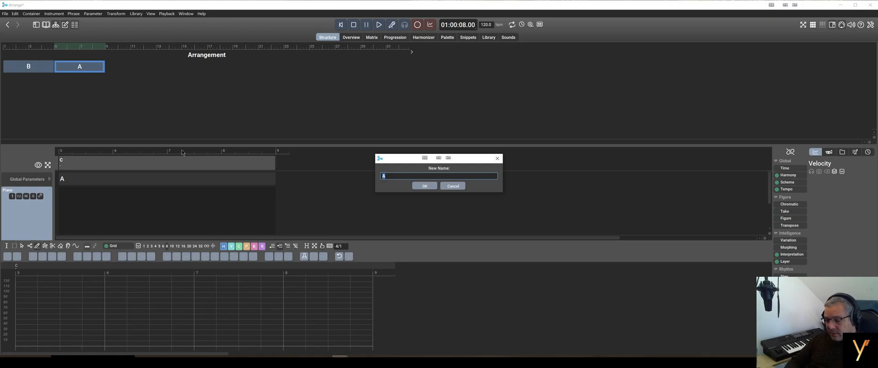
{"action": "type", "text": "Chords"}
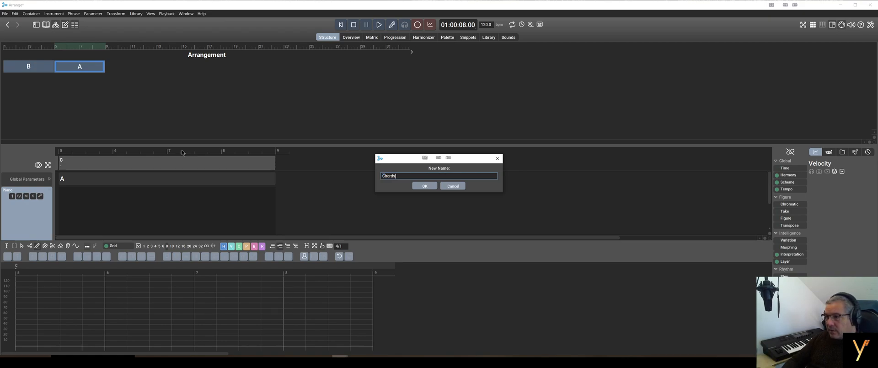
{"action": "key", "text": "Return"}
Set the color of the Chords container to orange-yellow in its container properties
{"action": "left_click", "coordinate": [842, 151]}
{"action": "left_click", "coordinate": [872, 168]}
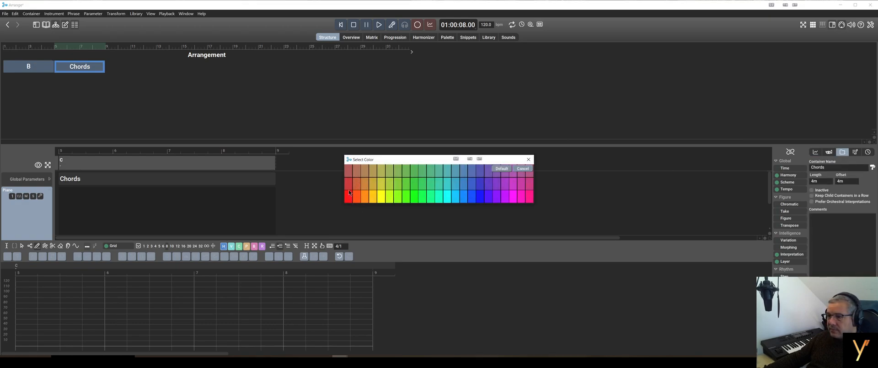
{"action": "left_click", "coordinate": [366, 201]}
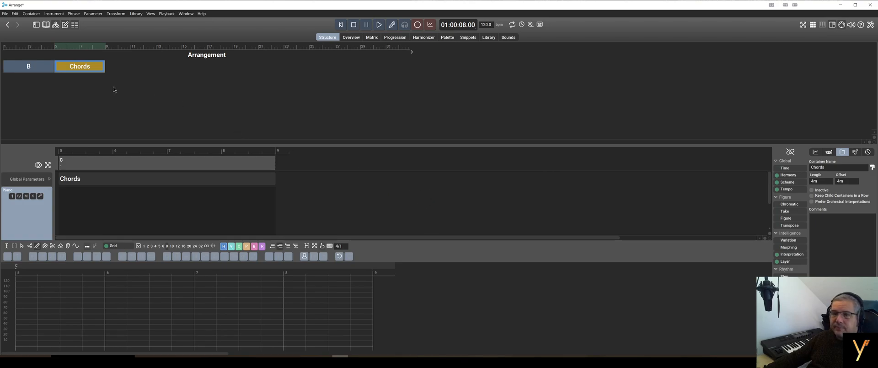
Move the Chords container to the start of the Arrangement, parallel to B, and place it above B
{"action": "left_click_drag", "start_coordinate": [96, 70], "coordinate": [46, 56]}
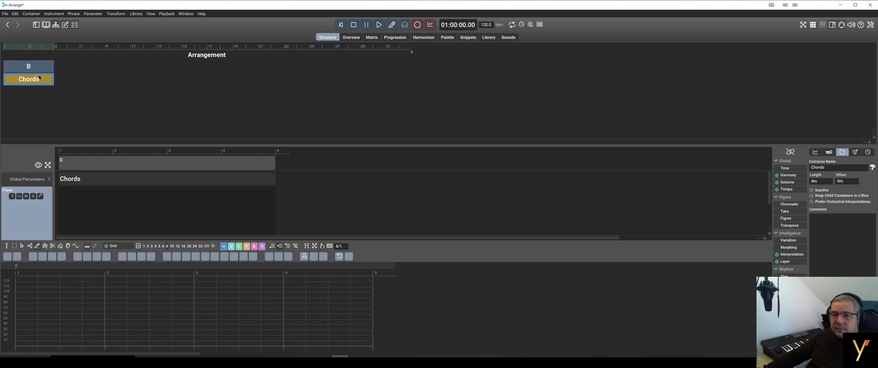
{"action": "left_click_drag", "start_coordinate": [39, 69], "coordinate": [42, 97]}
{"action": "left_click", "coordinate": [50, 66]}
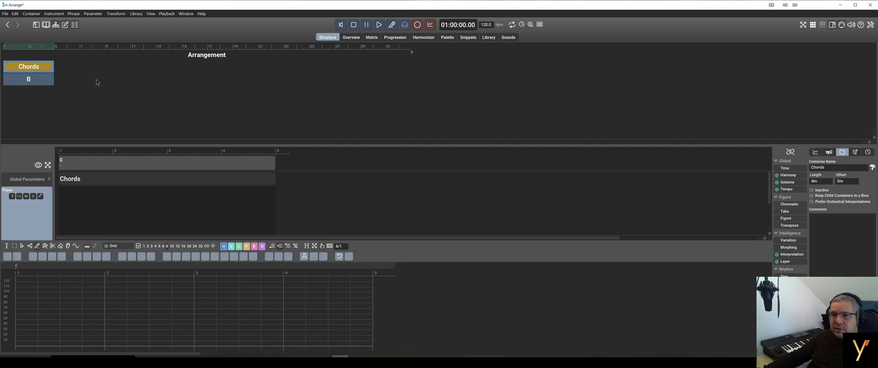
Show the library, load Example Harmony from the recently used files, and expand its list of progression folders
{"action": "left_click", "coordinate": [46, 25]}
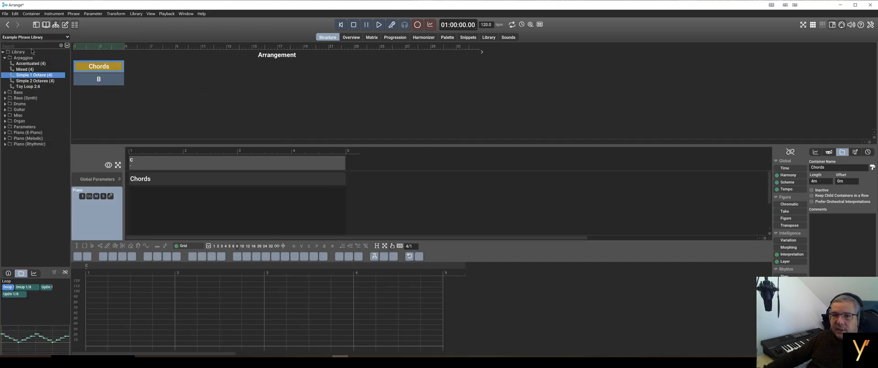
{"action": "left_click", "coordinate": [41, 37]}
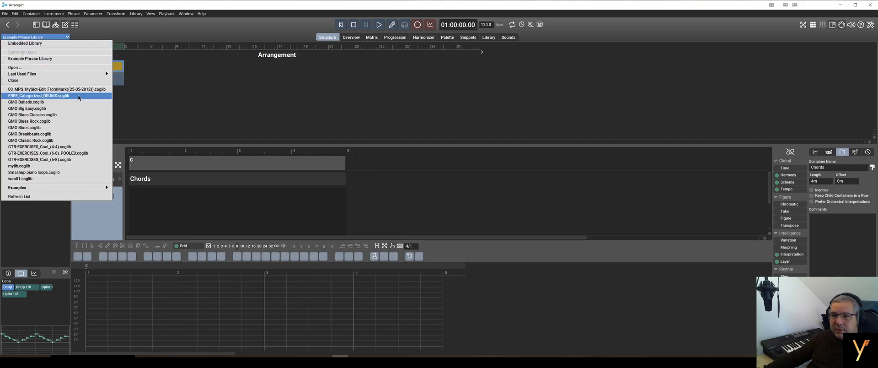
{"action": "mouse_move", "coordinate": [78, 74]}
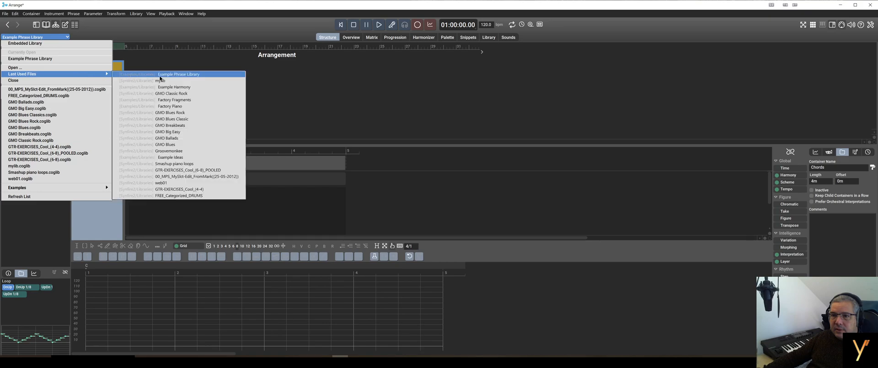
{"action": "left_click", "coordinate": [184, 88]}
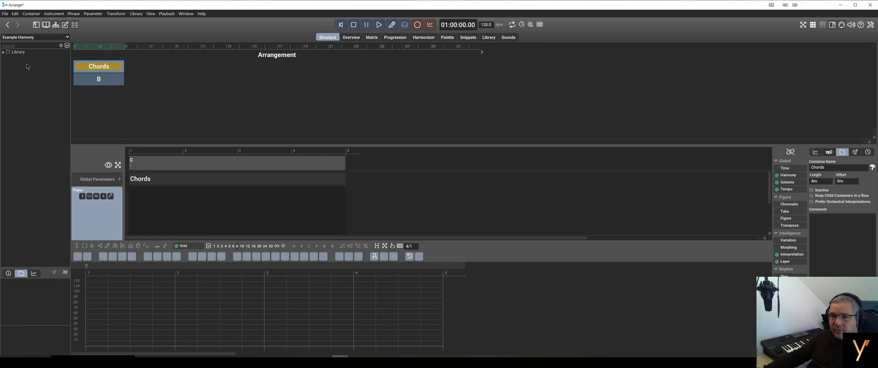
{"action": "left_click", "coordinate": [3, 52]}
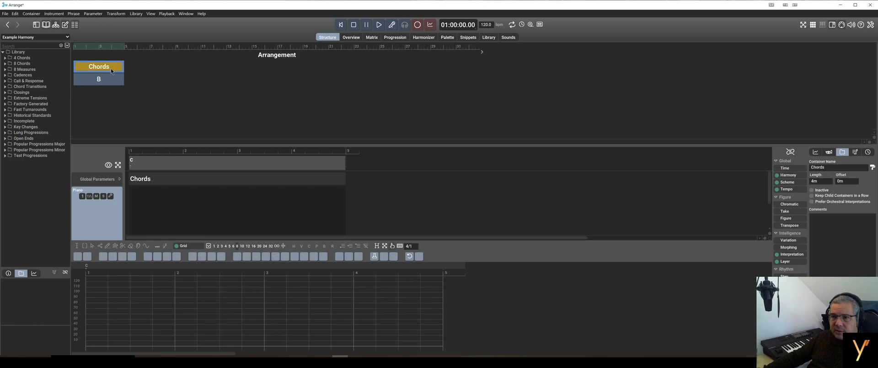
Insert the i-VI-iv-VII progression from Popular Progressions Minor into the Chords container and extend that container to 12 measures
{"action": "left_click", "coordinate": [5, 150]}
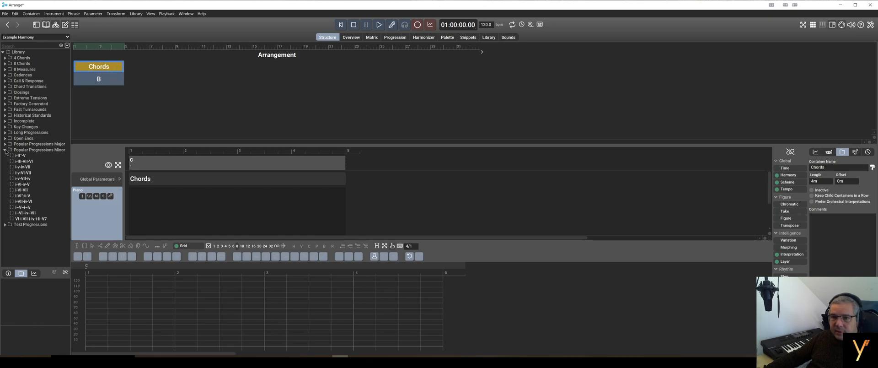
{"action": "left_click", "coordinate": [34, 213]}
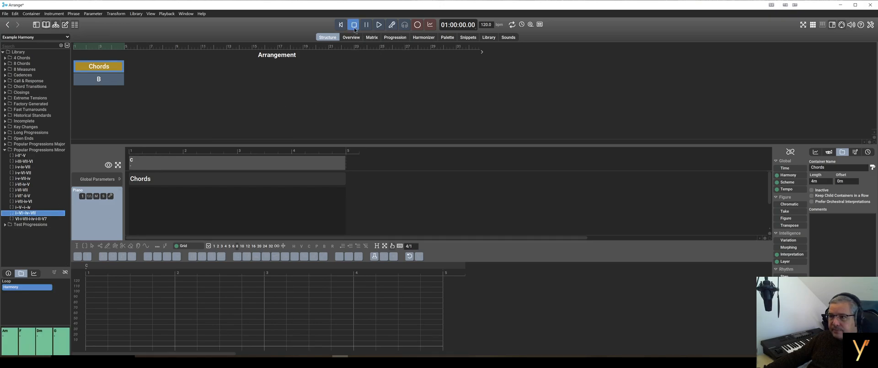
{"action": "left_click_drag", "start_coordinate": [26, 214], "coordinate": [110, 69]}
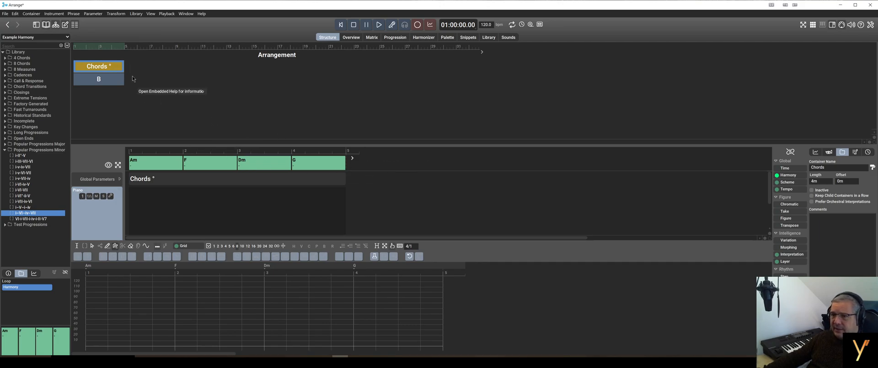
{"action": "left_click_drag", "start_coordinate": [125, 68], "coordinate": [227, 75]}
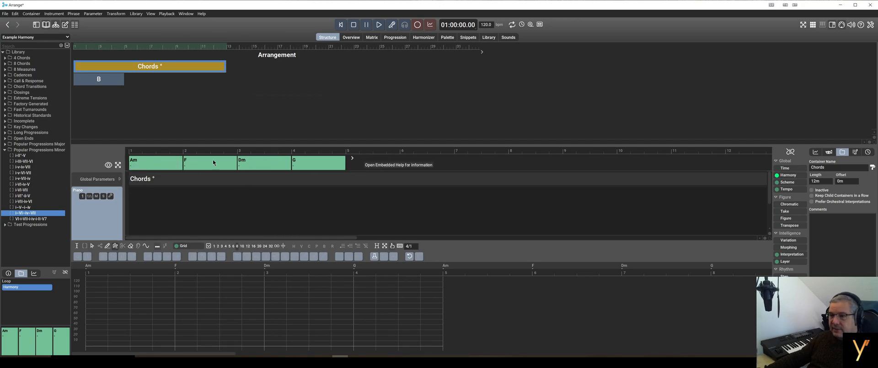
Undo the extension of the Chords container and play the arrangement from the start, stopping shortly after
{"action": "key", "text": "ctrl+z"}
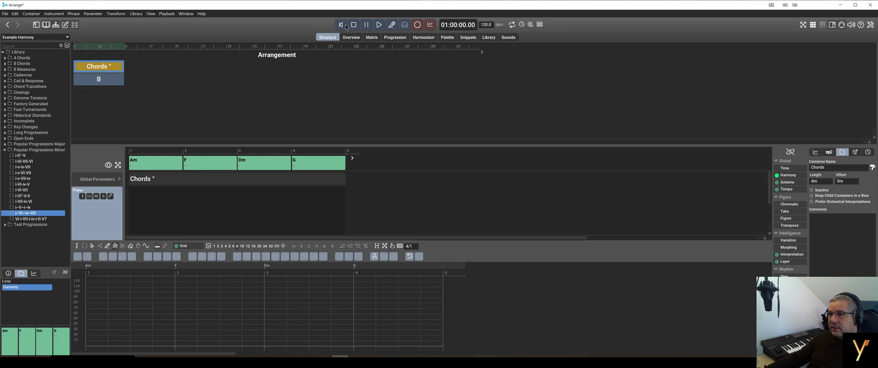
{"action": "key", "text": "space"}
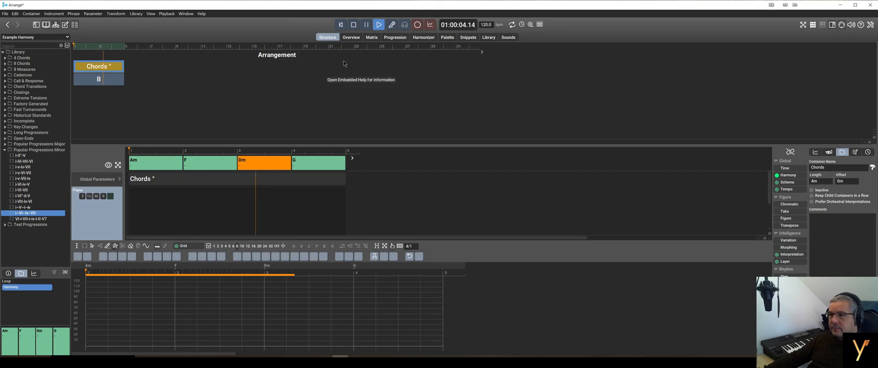
{"action": "left_click", "coordinate": [354, 26]}
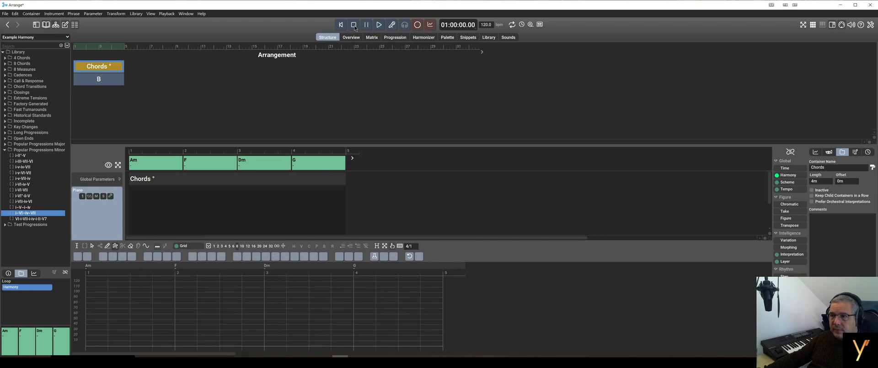
Extend the B container to 8 measures and place the playback position at measure 7
{"action": "left_click", "coordinate": [121, 79]}
{"action": "left_click_drag", "start_coordinate": [145, 76], "coordinate": [174, 79]}
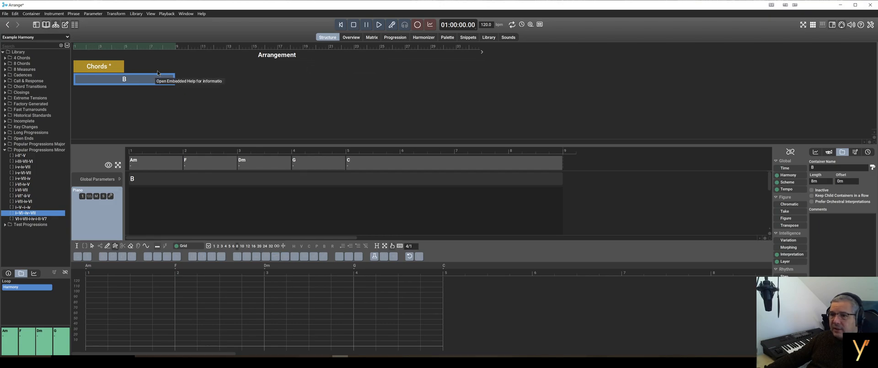
{"action": "left_click", "coordinate": [151, 49]}
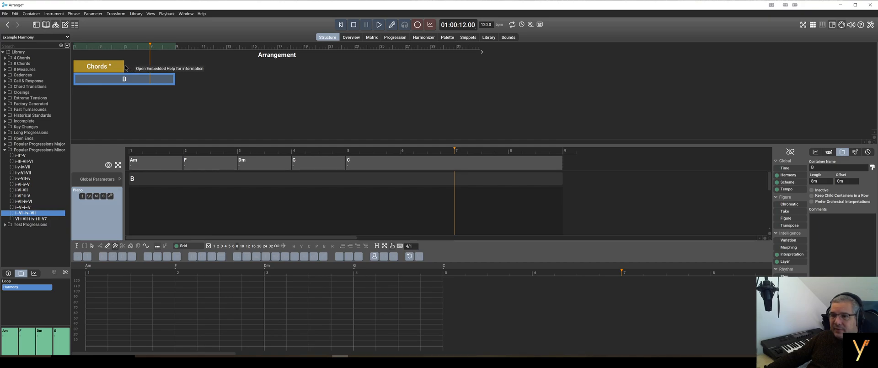
Try extending the Chords container to 8 measures and play it from measure 6
{"action": "left_click_drag", "start_coordinate": [123, 67], "coordinate": [174, 67]}
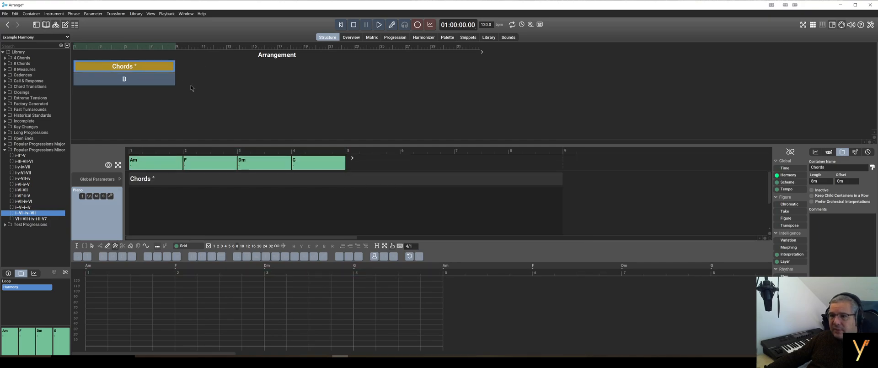
{"action": "left_click", "coordinate": [139, 47]}
{"action": "key", "text": "space"}
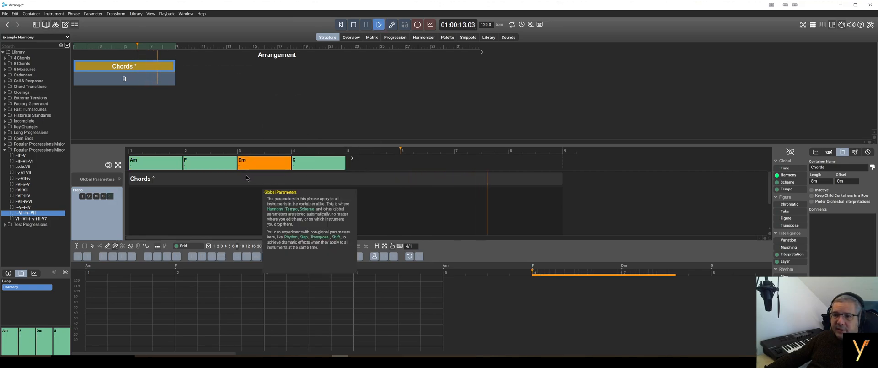
{"action": "key", "text": "space"}
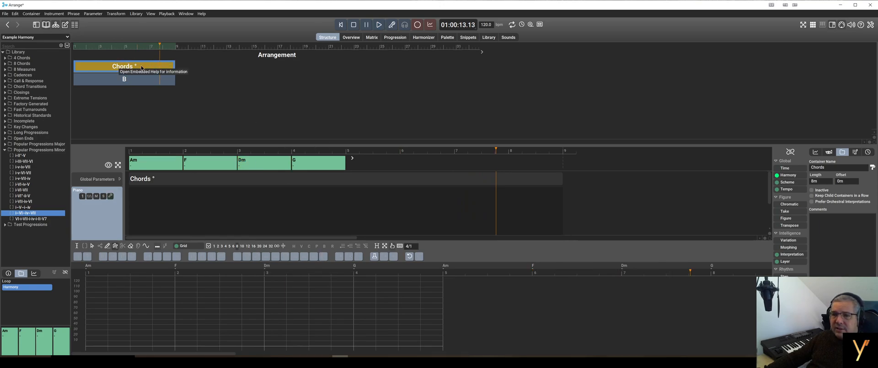
{"action": "key", "text": "ctrl+z"}
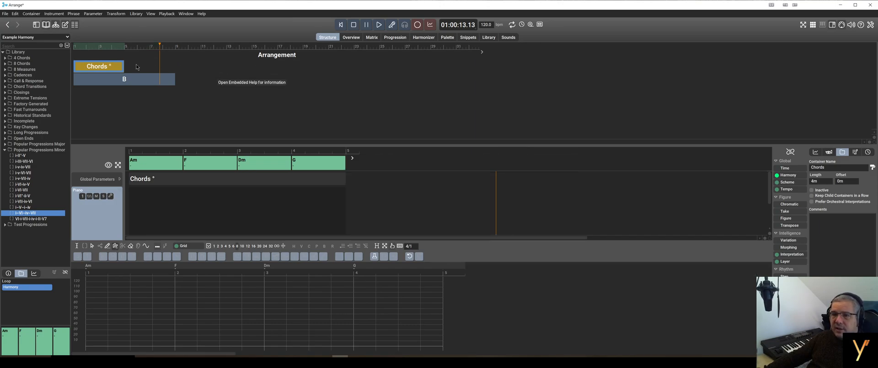
Duplicate the Chords container and place the copy directly after the original, above B, starting at measure 5
{"action": "right_click", "coordinate": [108, 68]}
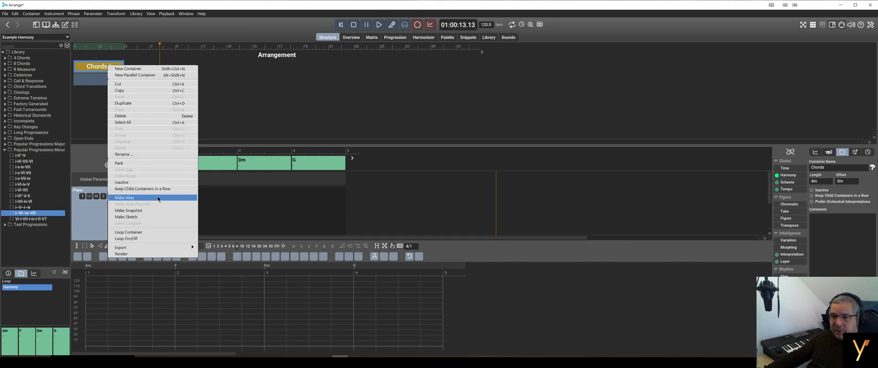
{"action": "left_click", "coordinate": [140, 103]}
{"action": "left_click_drag", "start_coordinate": [109, 93], "coordinate": [163, 69]}
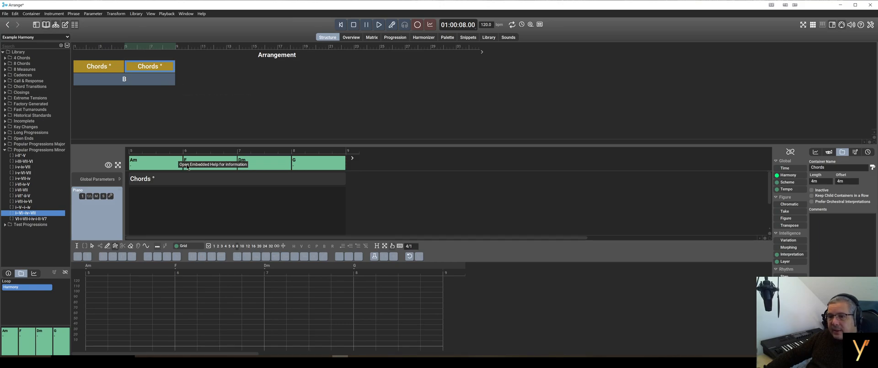
Open the copied Chords container's progression for editing, bring up the F Major palette, and audition its Cm and Dm chords
{"action": "left_click", "coordinate": [204, 163]}
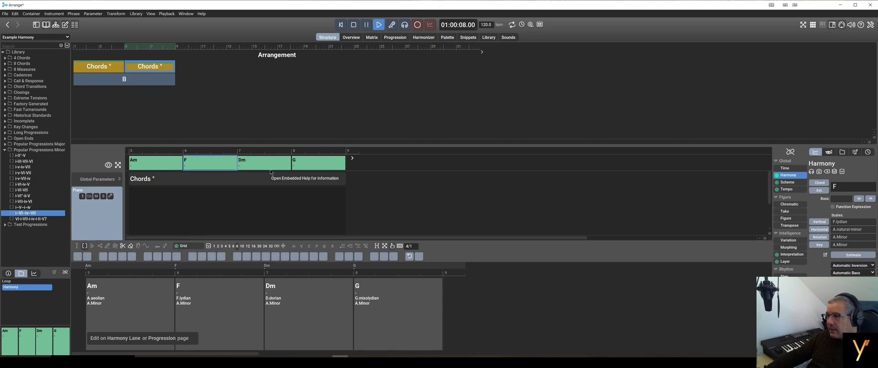
{"action": "left_click", "coordinate": [353, 24]}
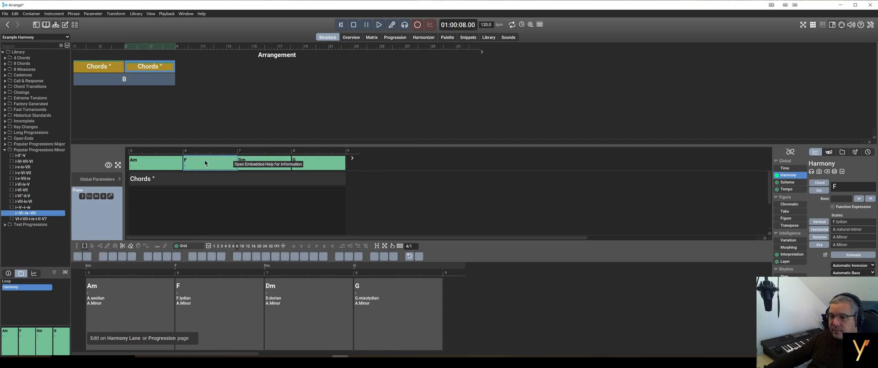
{"action": "left_click", "coordinate": [395, 37]}
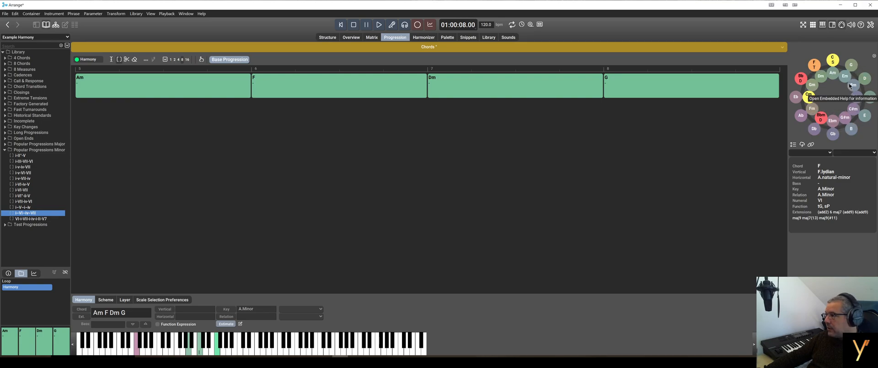
{"action": "left_click", "coordinate": [816, 64]}
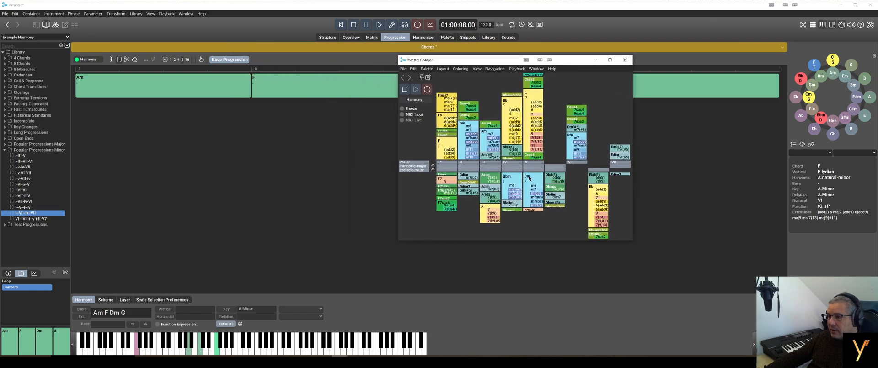
{"action": "left_click", "coordinate": [529, 178]}
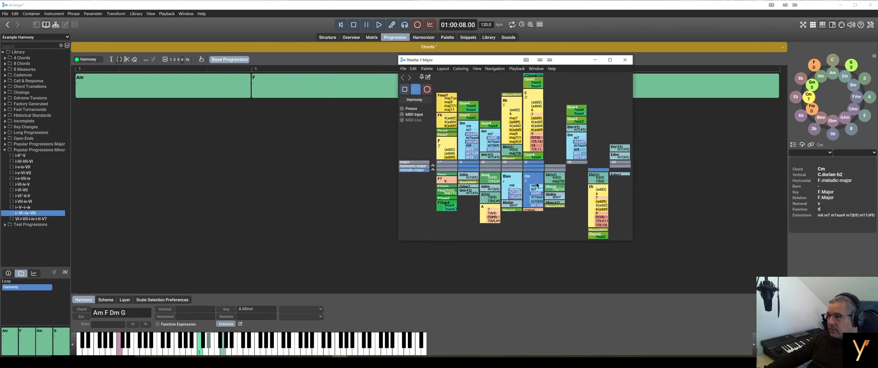
{"action": "left_click", "coordinate": [571, 150]}
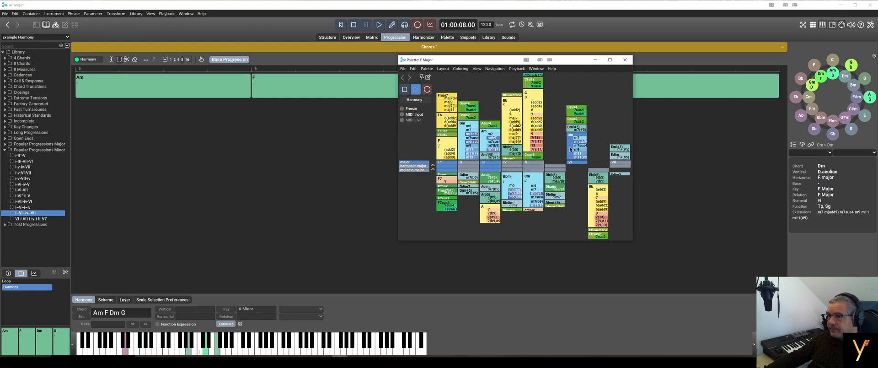
Replace the F chord at measure 6 of the copied progression with Dm from the F Major palette
{"action": "left_click_drag", "start_coordinate": [568, 60], "coordinate": [676, 76]}
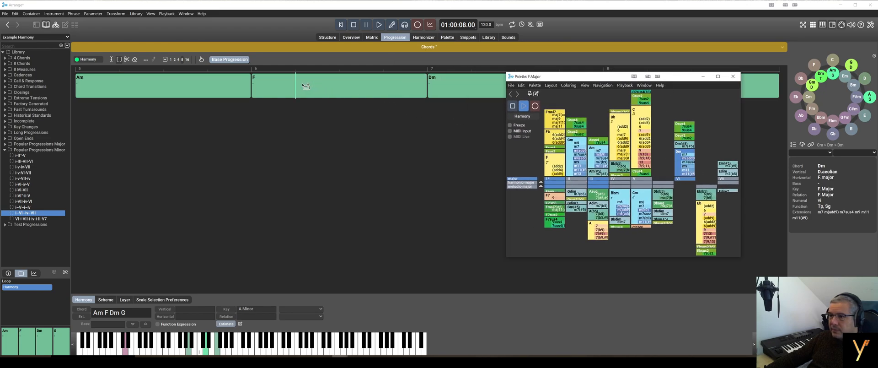
{"action": "left_click_drag", "start_coordinate": [678, 156], "coordinate": [677, 158]}
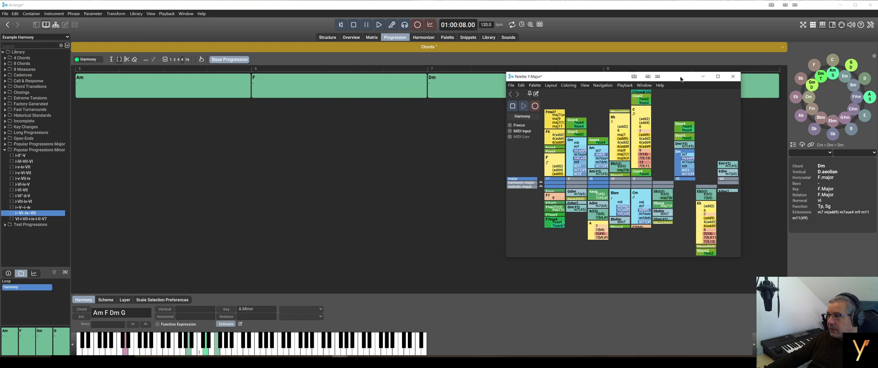
{"action": "left_click_drag", "start_coordinate": [681, 79], "coordinate": [661, 125]}
{"action": "left_click_drag", "start_coordinate": [664, 201], "coordinate": [319, 103]}
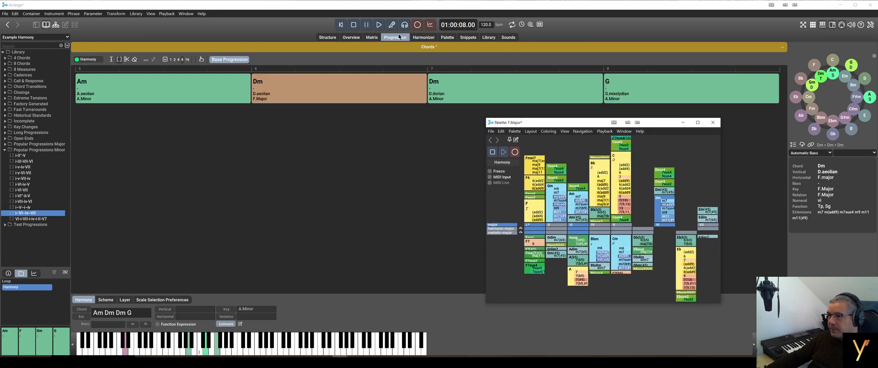
{"action": "left_click", "coordinate": [358, 27]}
Audition palette chords and replace the Dm chord at measure 7 with F from the F Major palette
{"action": "key", "text": "alt+Tab"}
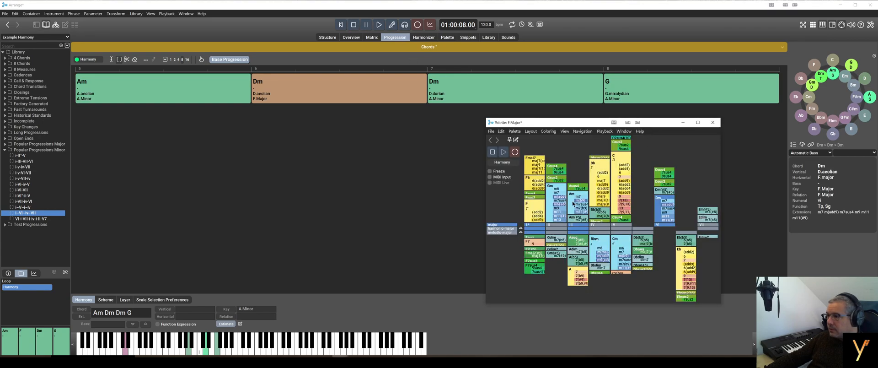
{"action": "left_click", "coordinate": [553, 191]}
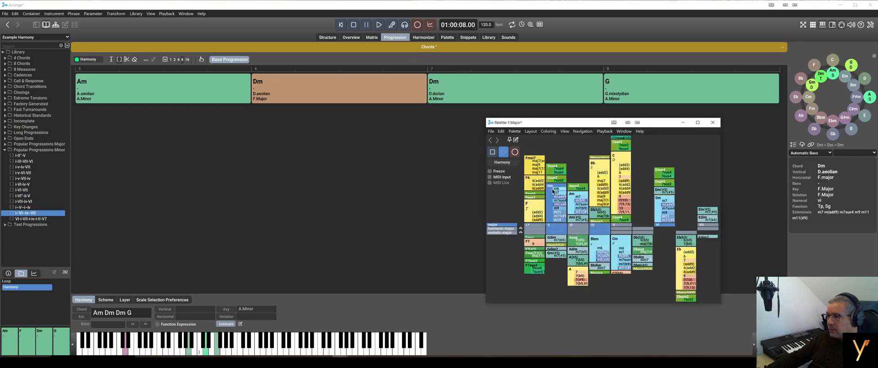
{"action": "left_click", "coordinate": [532, 207]}
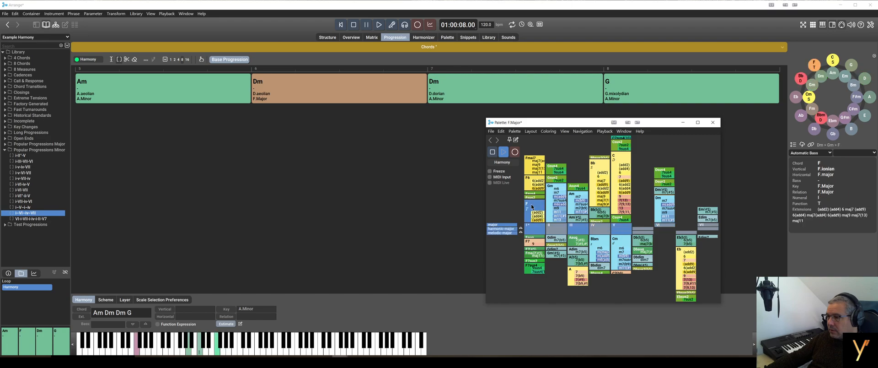
{"action": "left_click_drag", "start_coordinate": [453, 112], "coordinate": [455, 108]}
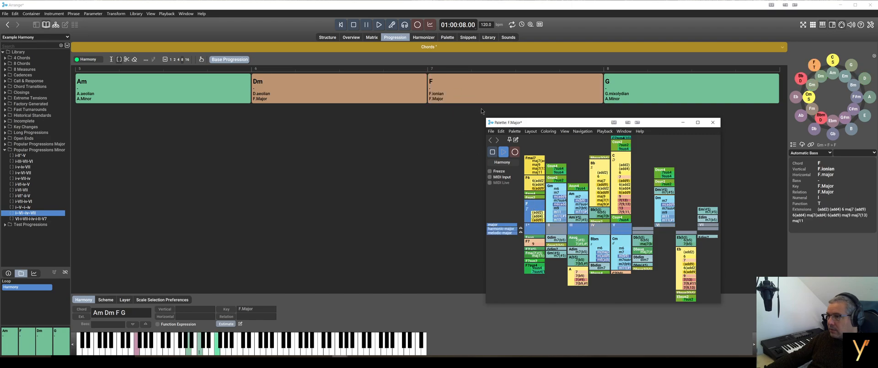
{"action": "left_click", "coordinate": [355, 26]}
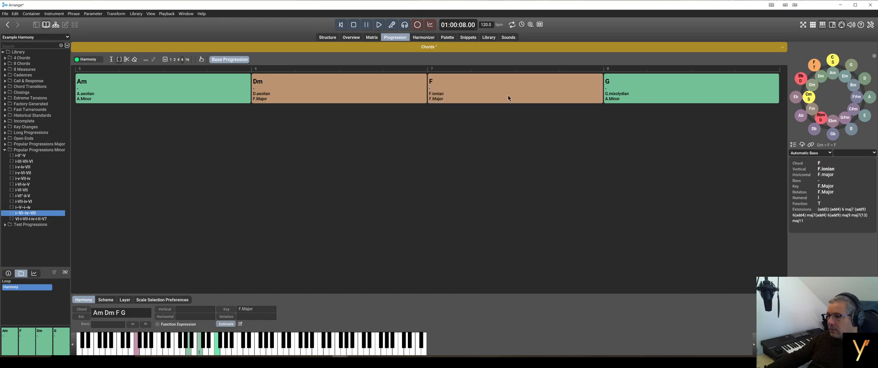
Close the F Major palette, discarding its changes, and return to the arrangement's structure view
{"action": "key", "text": "alt+Tab"}
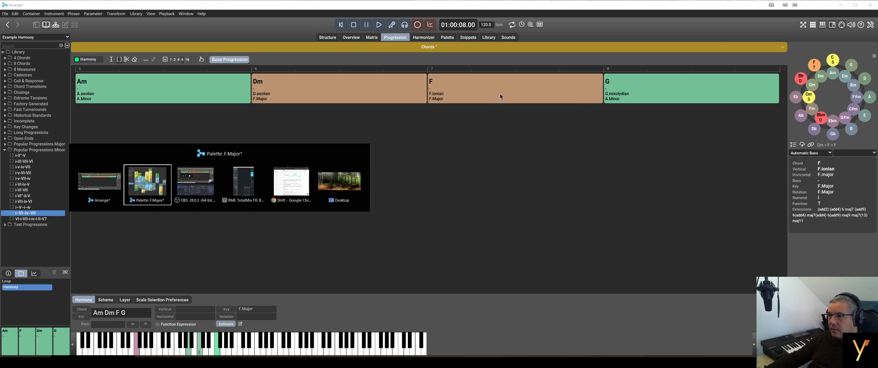
{"action": "left_click", "coordinate": [712, 123]}
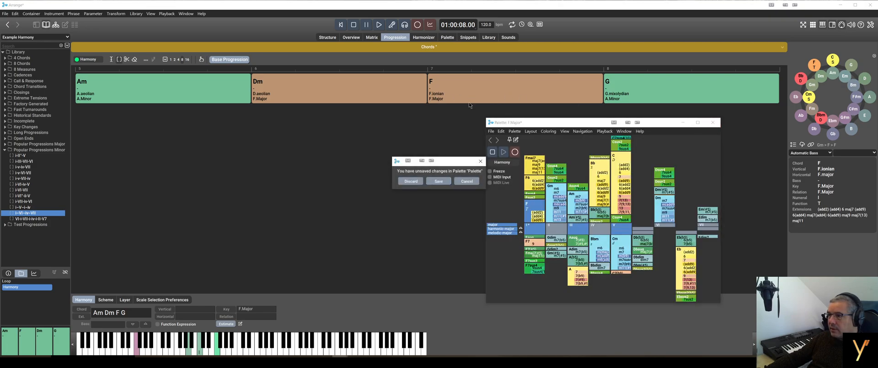
{"action": "left_click", "coordinate": [410, 181]}
{"action": "left_click", "coordinate": [328, 37]}
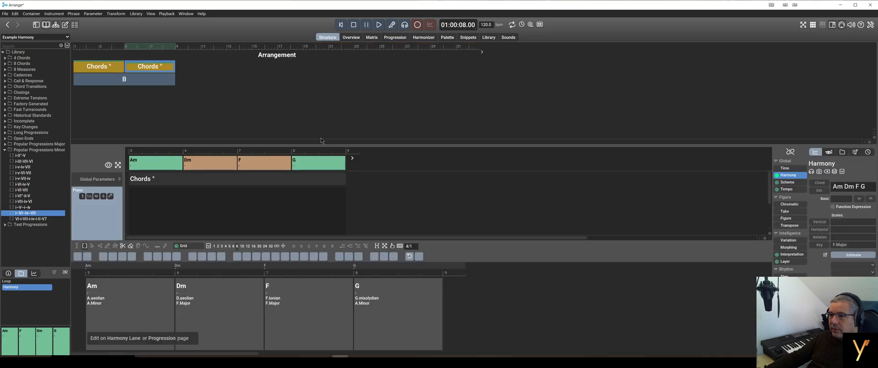
Examine the chords in the first Chords container and in B with its Pizzicato Section, and play the arrangement from the start
{"action": "left_click", "coordinate": [110, 66]}
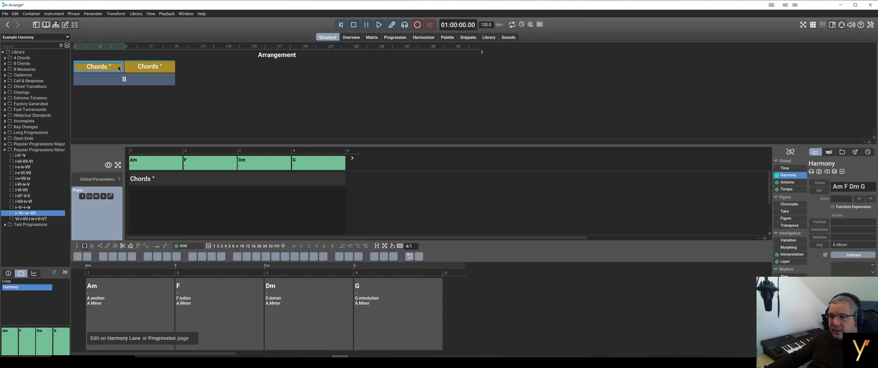
{"action": "left_click", "coordinate": [144, 79]}
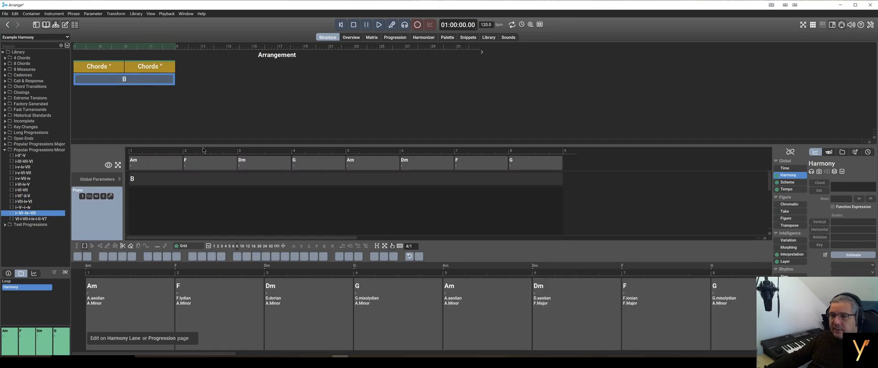
{"action": "scroll", "coordinate": [247, 192], "scroll_direction": "down", "scroll_amount": 3}
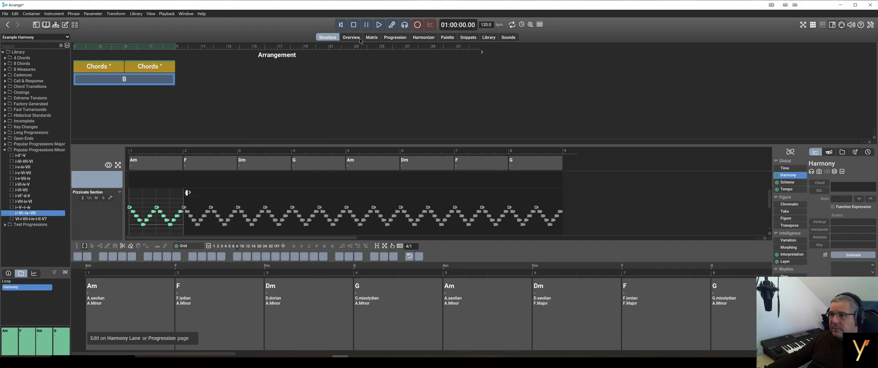
{"action": "left_click", "coordinate": [341, 25]}
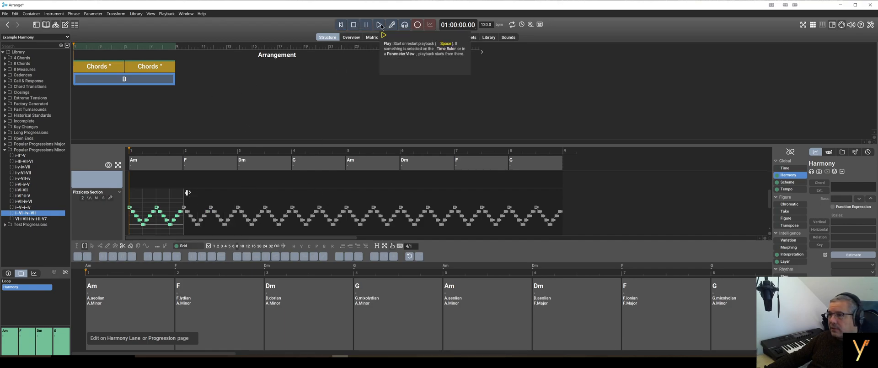
{"action": "left_click", "coordinate": [124, 55]}
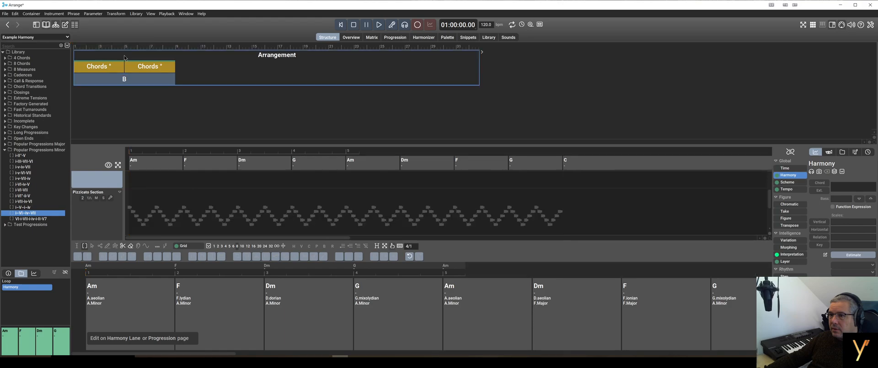
{"action": "left_click", "coordinate": [106, 67]}
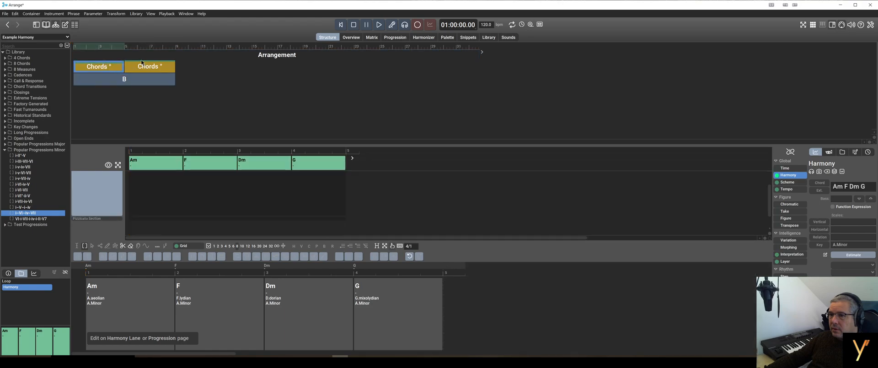
{"action": "left_click", "coordinate": [379, 24]}
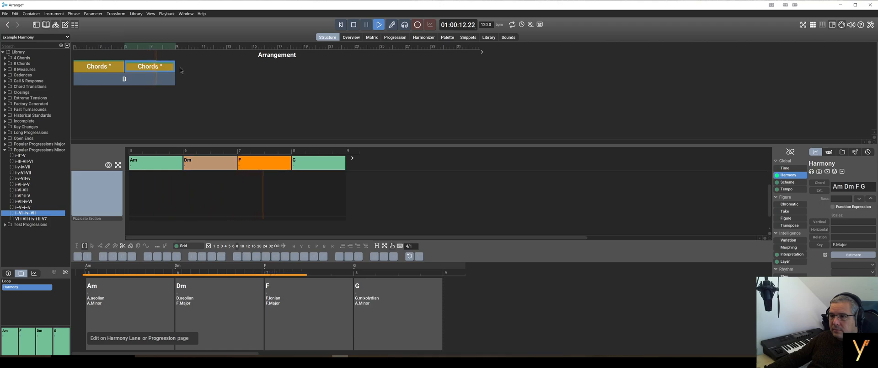
Stop playback and enlarge the lower editor to examine the second Chords container's parameter list, from Global through Rhythm and Dynamics to Controllers
{"action": "left_click", "coordinate": [358, 27]}
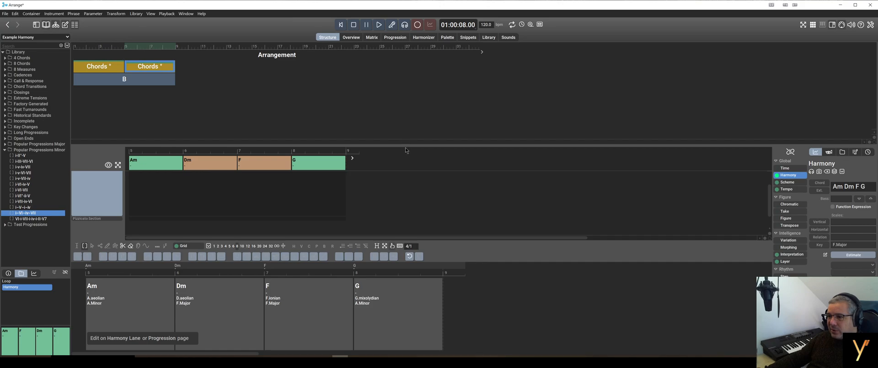
{"action": "left_click_drag", "start_coordinate": [405, 145], "coordinate": [406, 115]}
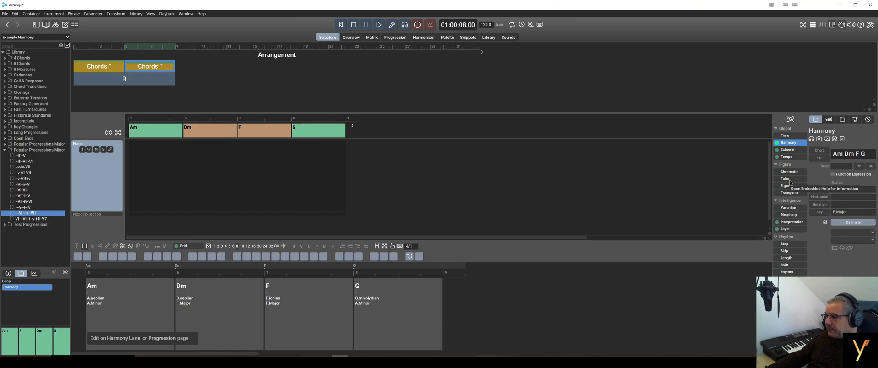
{"action": "scroll", "coordinate": [798, 243], "scroll_direction": "down", "scroll_amount": 5}
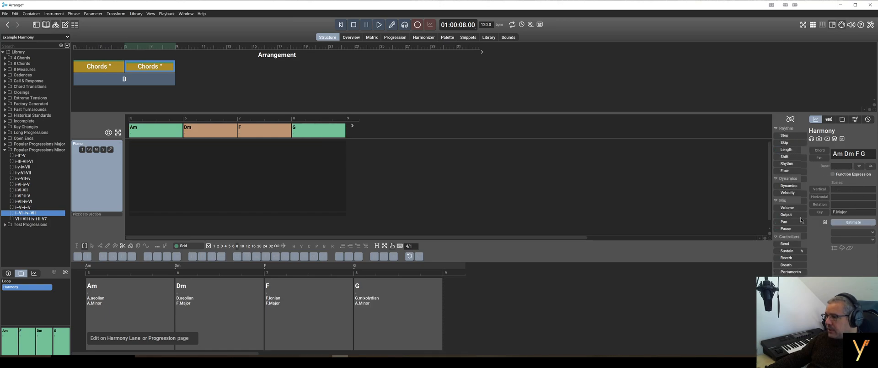
{"action": "scroll", "coordinate": [799, 243], "scroll_direction": "up", "scroll_amount": 5}
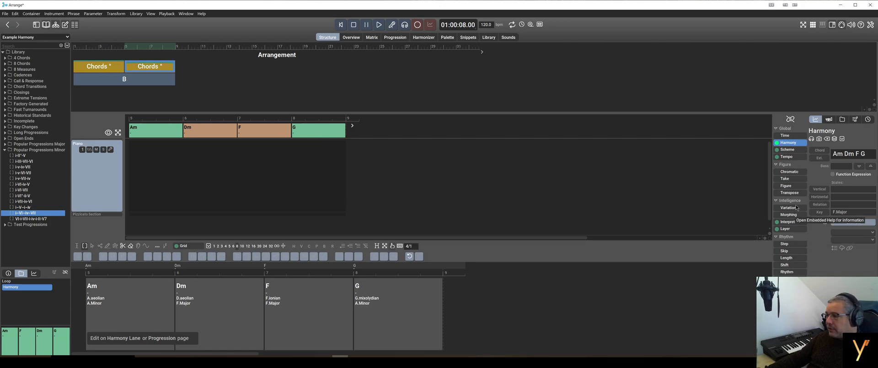
{"action": "scroll", "coordinate": [794, 196], "scroll_direction": "down", "scroll_amount": 2}
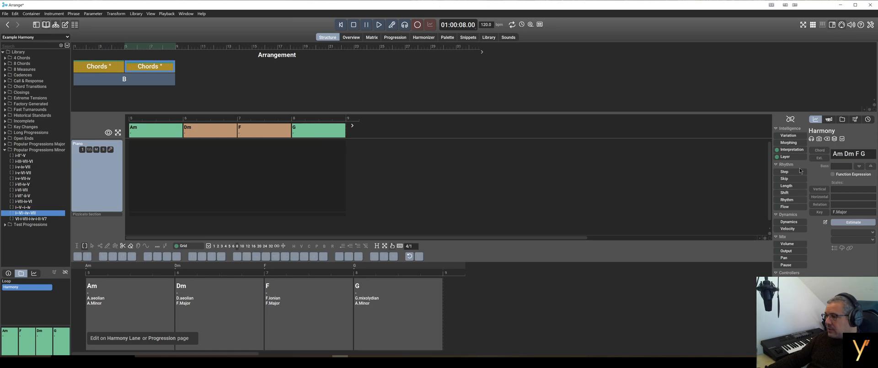
{"action": "scroll", "coordinate": [800, 170], "scroll_direction": "down", "scroll_amount": 3}
{"action": "scroll", "coordinate": [799, 171], "scroll_direction": "up", "scroll_amount": 3}
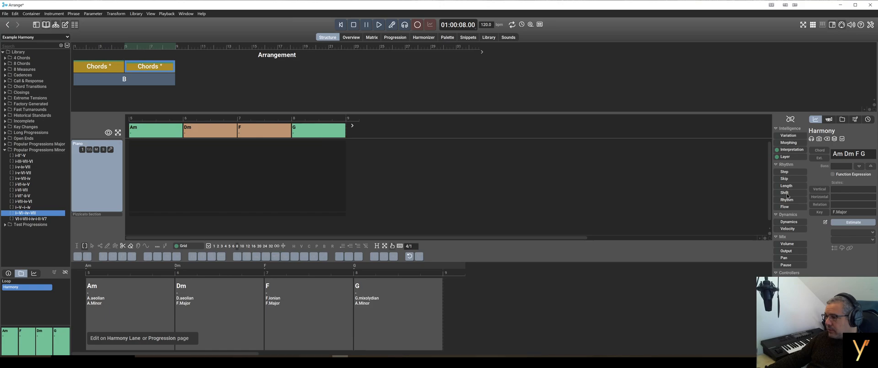